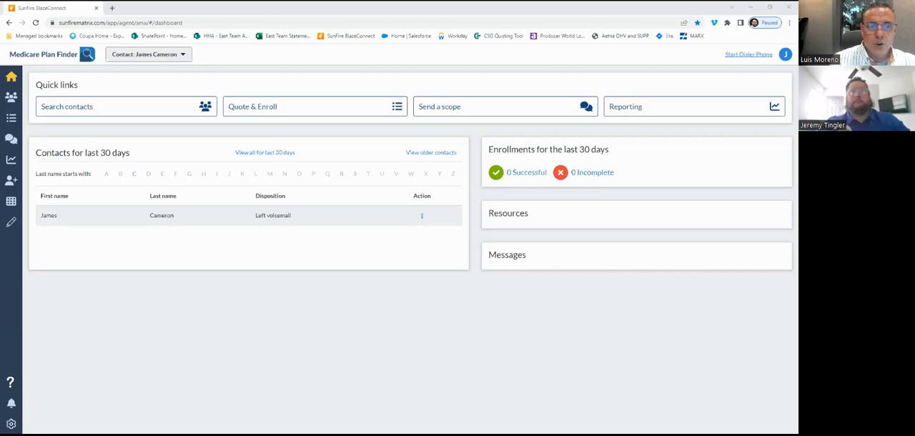
{"action": "left_click", "coordinate": [111, 8]}
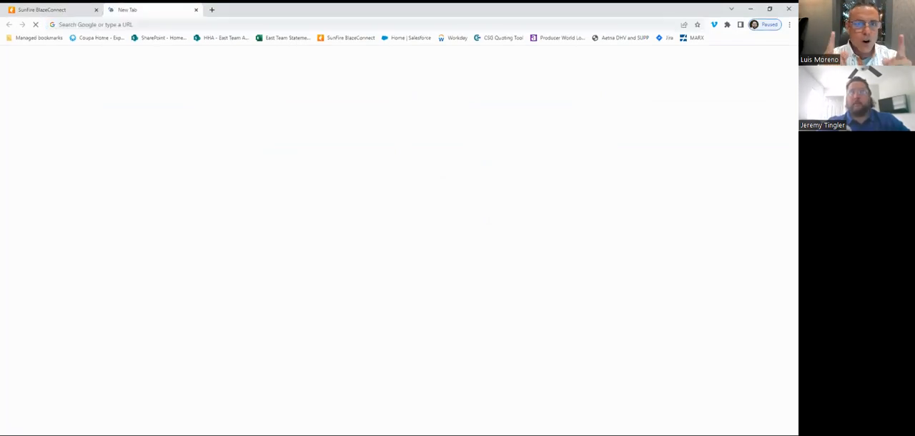
{"action": "key", "text": "ctrl+w"}
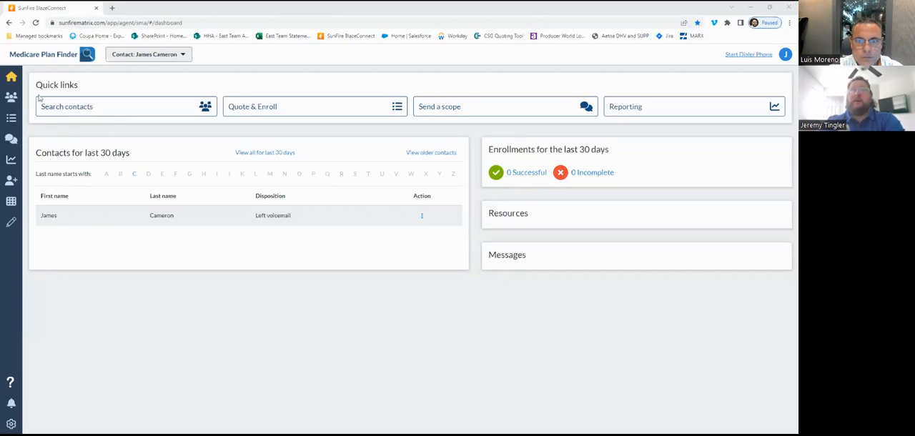
- Open the contact's scope of appointment page and view the form for uploading a scope, without uploading anything
{"action": "left_click", "coordinate": [12, 141]}
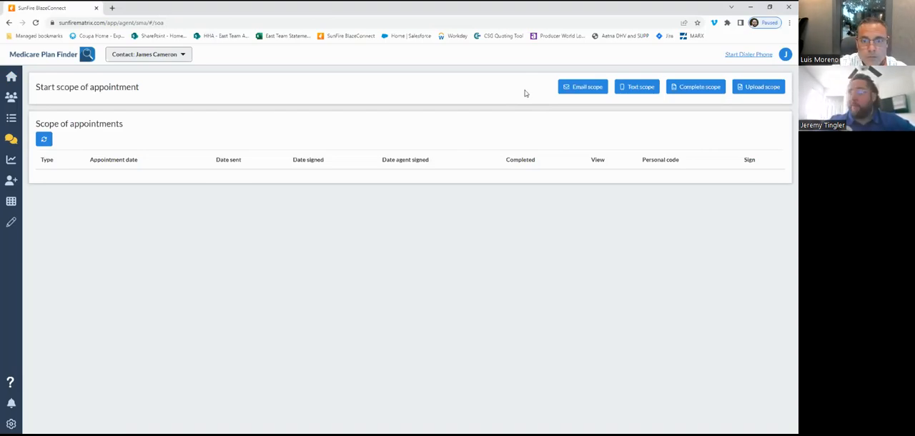
{"action": "left_click", "coordinate": [763, 88]}
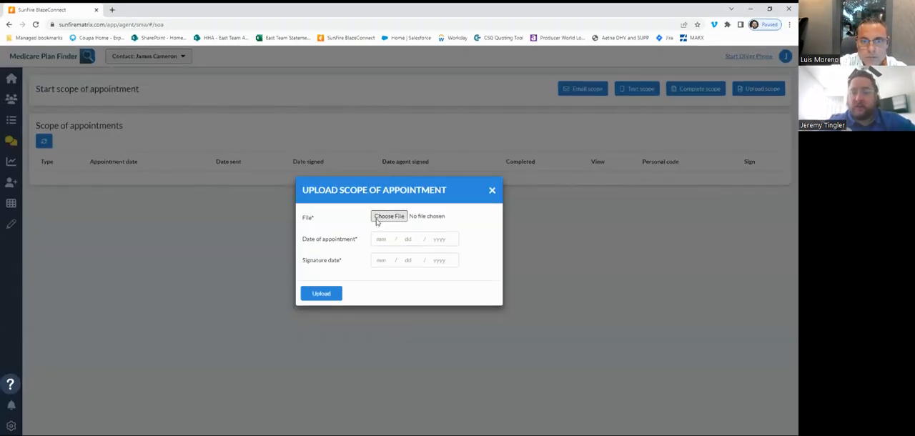
{"action": "left_click", "coordinate": [492, 189]}
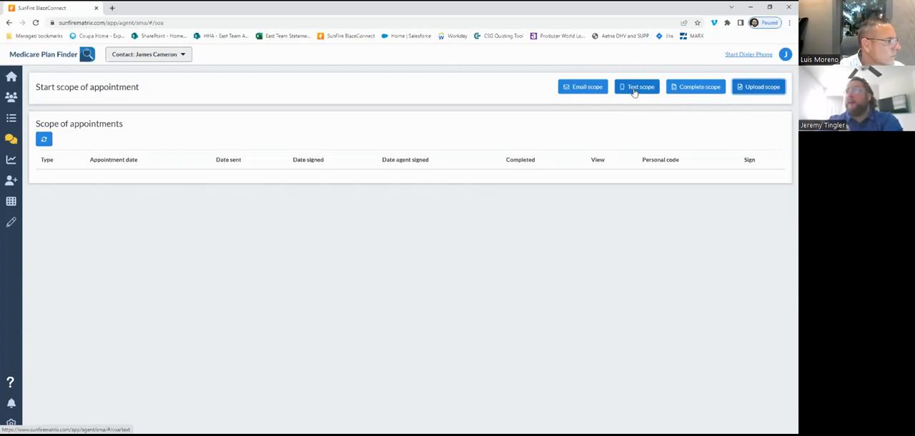
- Start an email scope of appointment form and select Medicare Advantage Plans (Part C) and Cost Plans for discussion
{"action": "left_click", "coordinate": [582, 91]}
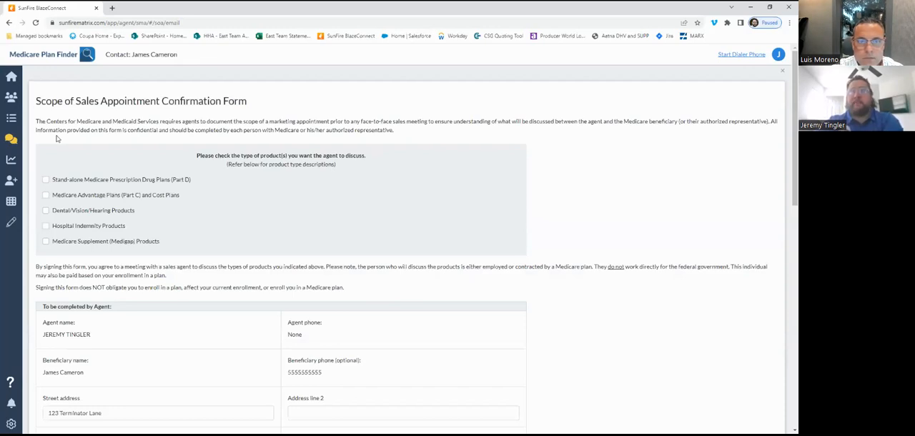
{"action": "scroll", "coordinate": [62, 162], "scroll_direction": "down", "scroll_amount": 1}
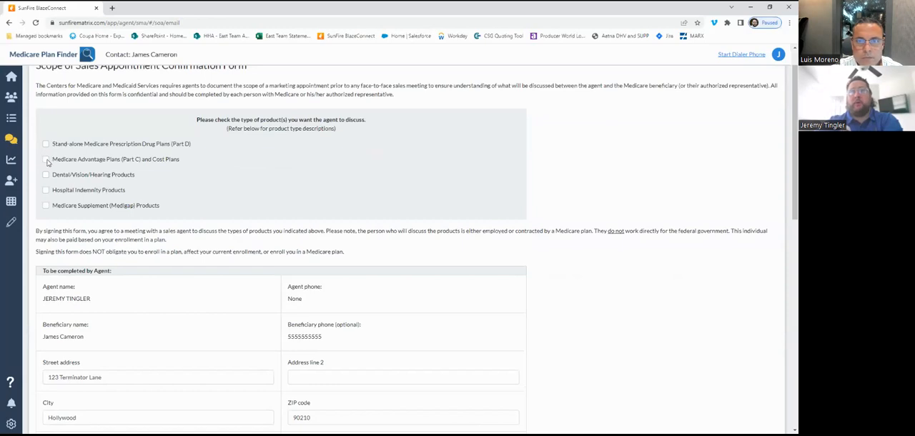
{"action": "left_click", "coordinate": [47, 159]}
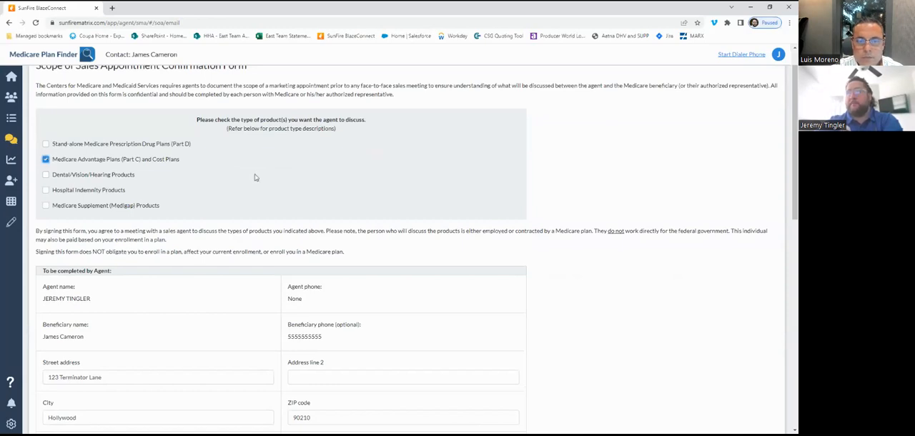
- Enter "Marketing Event" as the initial method of contact on the email scope form
{"action": "scroll", "coordinate": [255, 177], "scroll_direction": "down", "scroll_amount": 3}
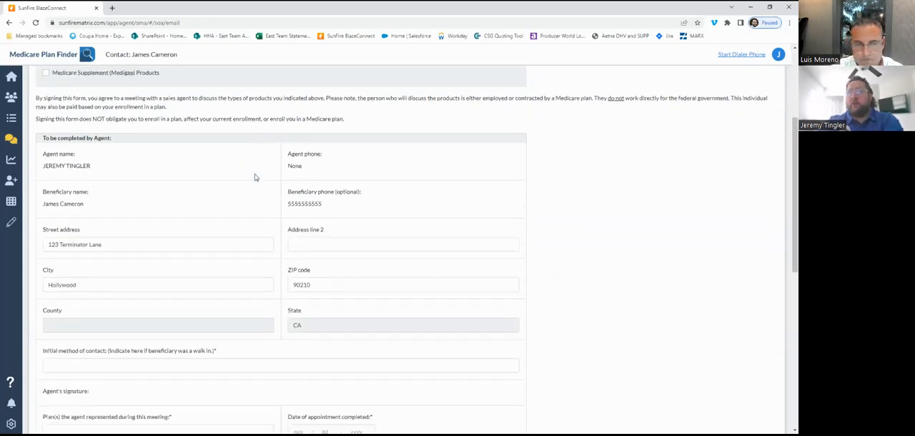
{"action": "scroll", "coordinate": [255, 177], "scroll_direction": "down", "scroll_amount": 2}
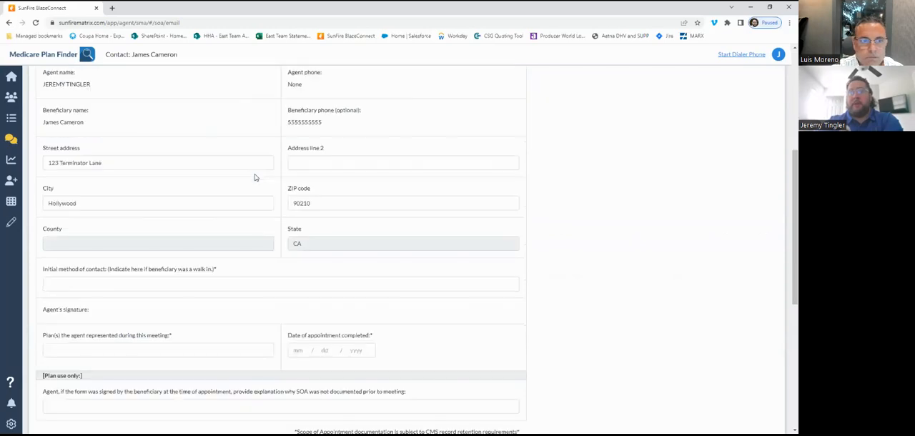
{"action": "left_click", "coordinate": [68, 276]}
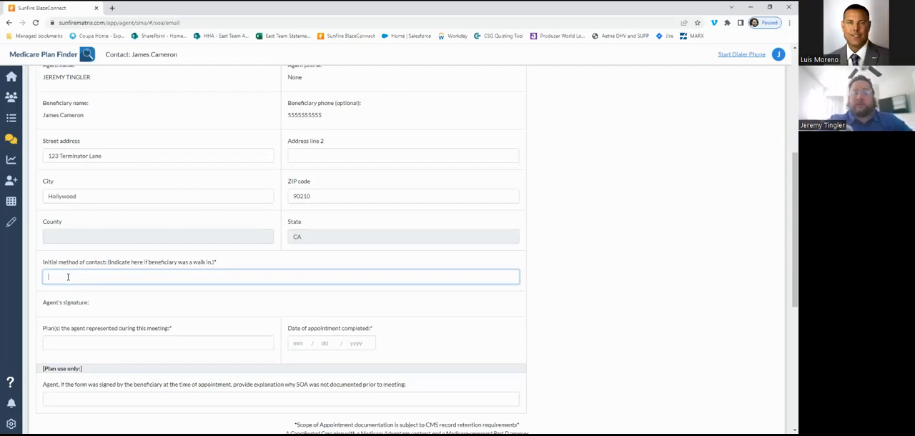
{"action": "type", "text": "Marketing Ev"}
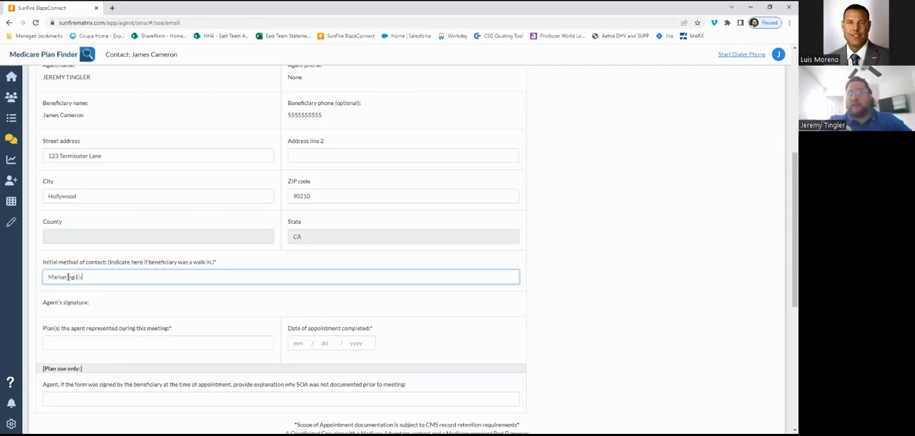
{"action": "type", "text": "ent"}
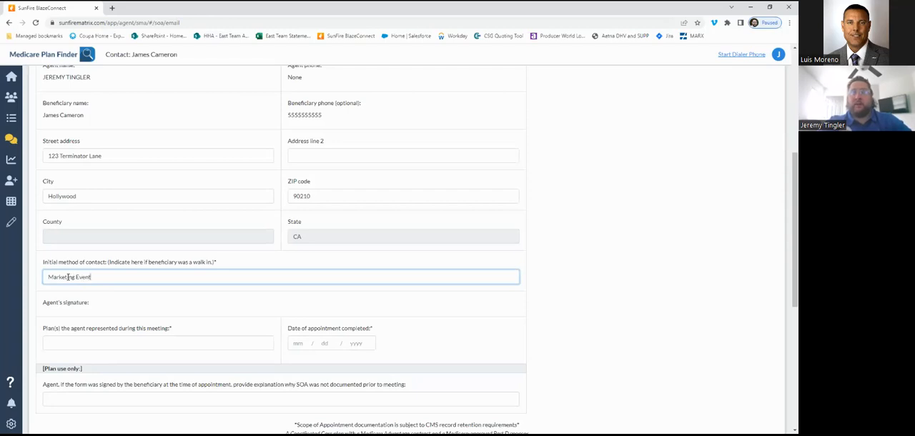
- Enter "Broker - Reviewed All Plans" as the plans the agent represented during the meeting
{"action": "scroll", "coordinate": [111, 312], "scroll_direction": "down", "scroll_amount": 1}
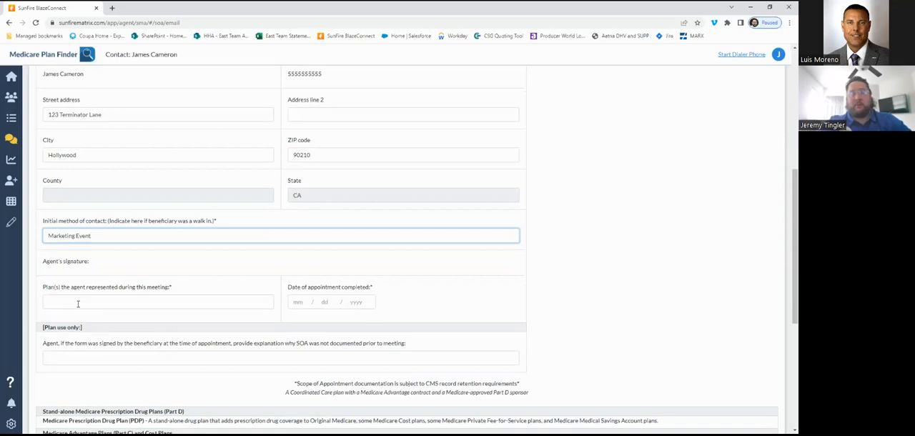
{"action": "left_click", "coordinate": [78, 304]}
{"action": "type", "text": "Broke"}
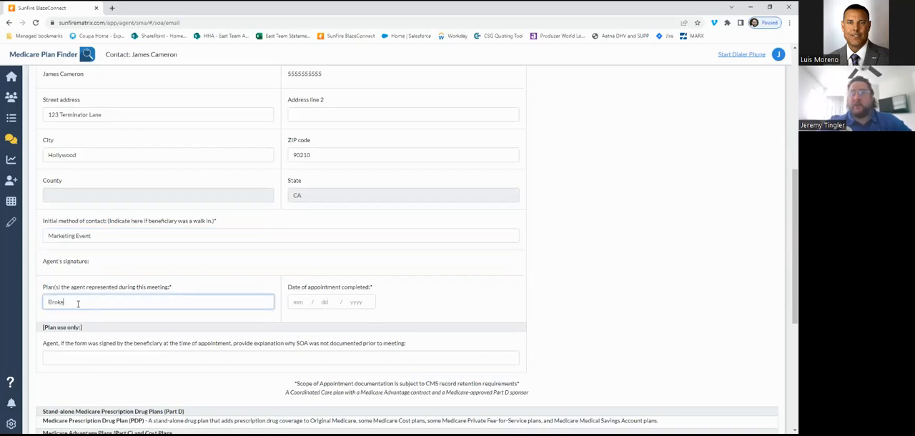
{"action": "type", "text": "r - Reviewe"}
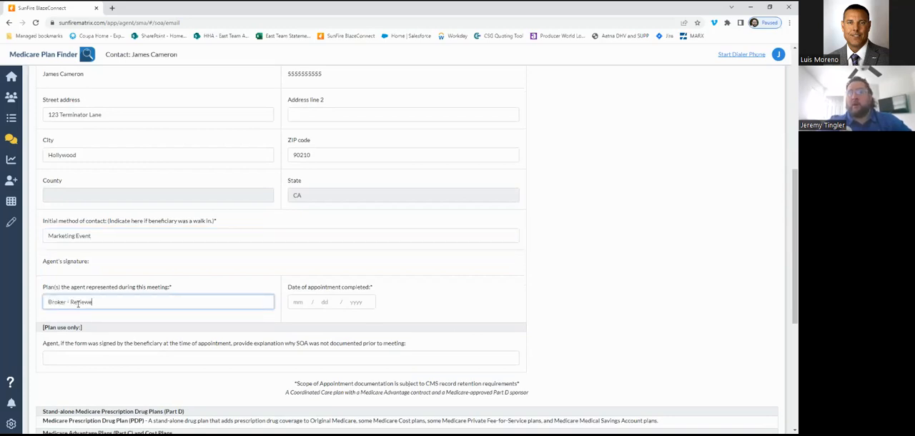
{"action": "type", "text": "d All Plans"}
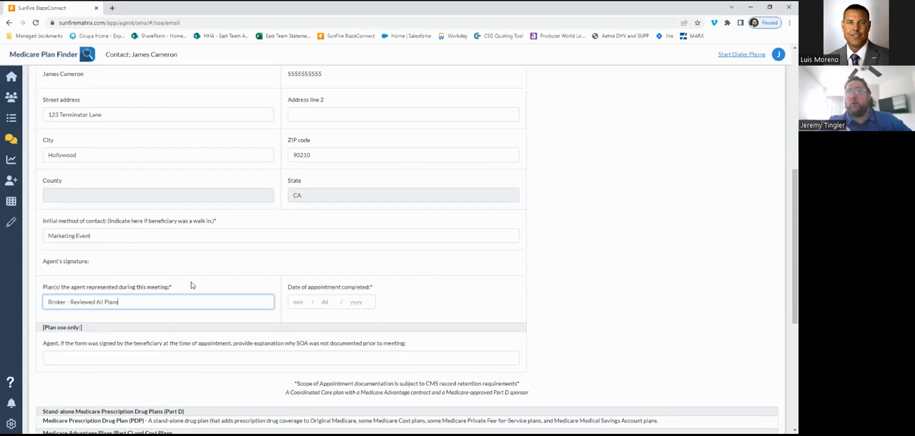
- Set the date of appointment completed to 08/14/2023
{"action": "left_click", "coordinate": [298, 303]}
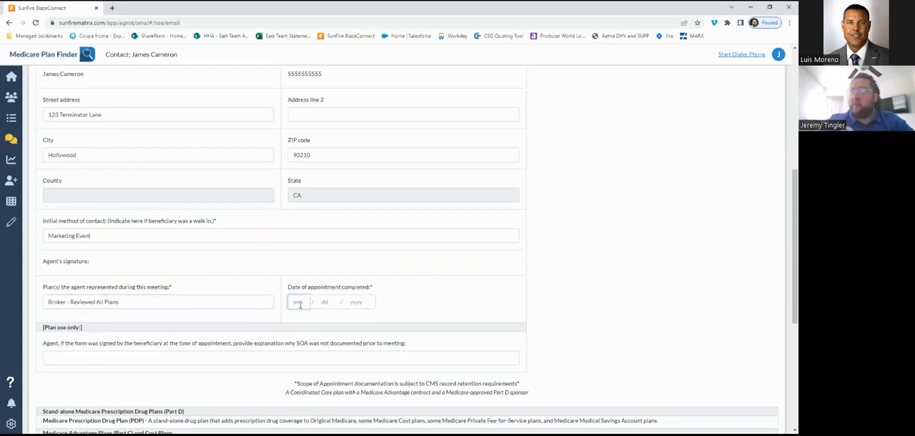
{"action": "type", "text": "08"}
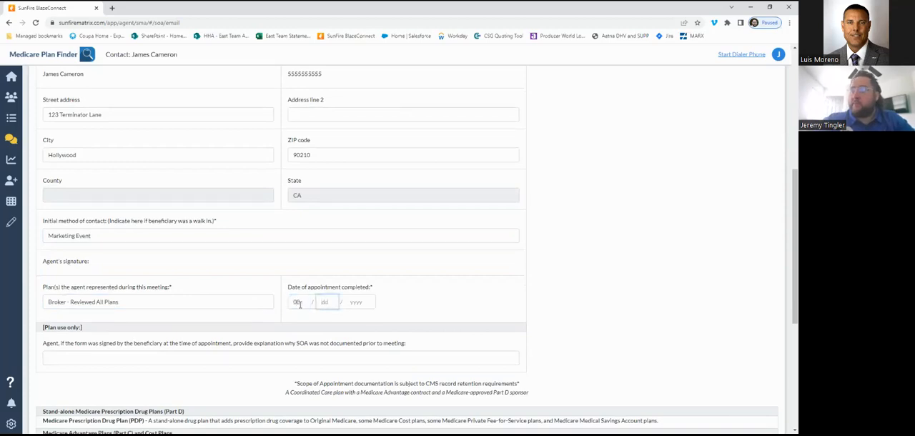
{"action": "type", "text": " / 14 / 2023"}
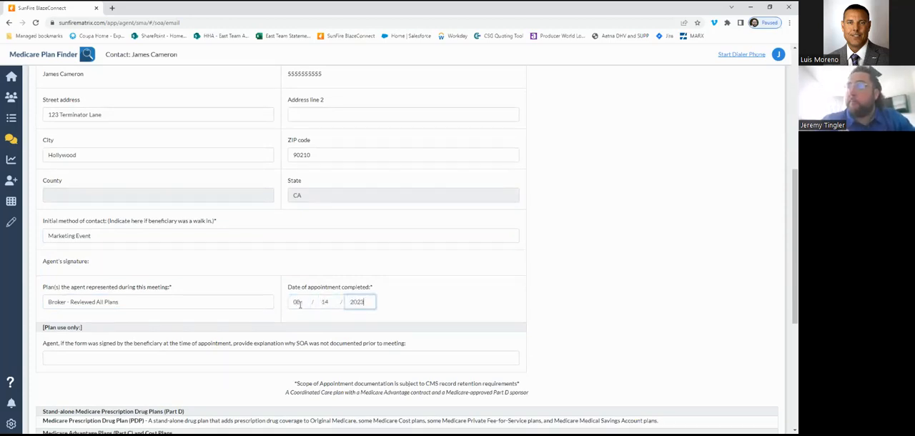
{"action": "left_click", "coordinate": [399, 299]}
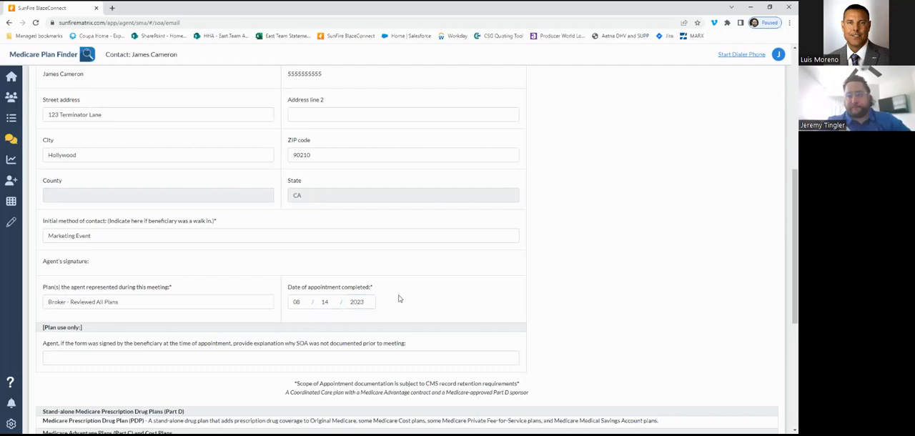
- Bring up the email confirmation for the completed scope form, then cancel it without sending
{"action": "scroll", "coordinate": [400, 298], "scroll_direction": "down", "scroll_amount": 1}
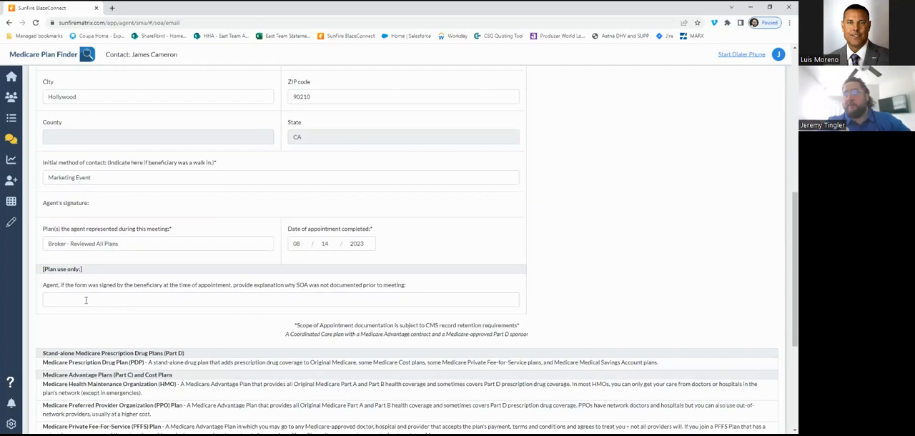
{"action": "scroll", "coordinate": [86, 300], "scroll_direction": "down", "scroll_amount": 1}
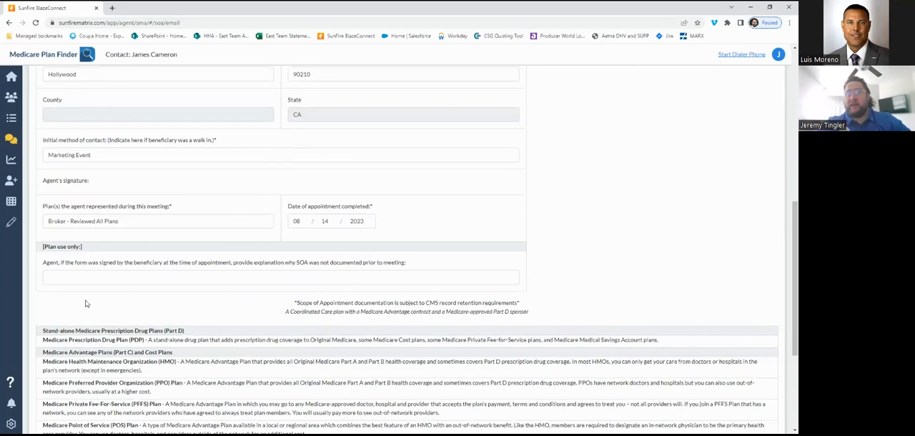
{"action": "scroll", "coordinate": [85, 304], "scroll_direction": "down", "scroll_amount": 1}
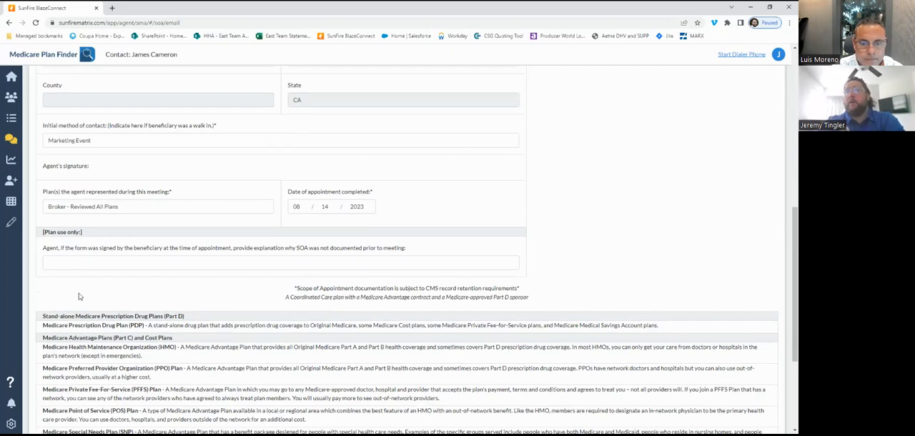
{"action": "scroll", "coordinate": [79, 295], "scroll_direction": "down", "scroll_amount": 2}
{"action": "scroll", "coordinate": [78, 295], "scroll_direction": "down", "scroll_amount": 1}
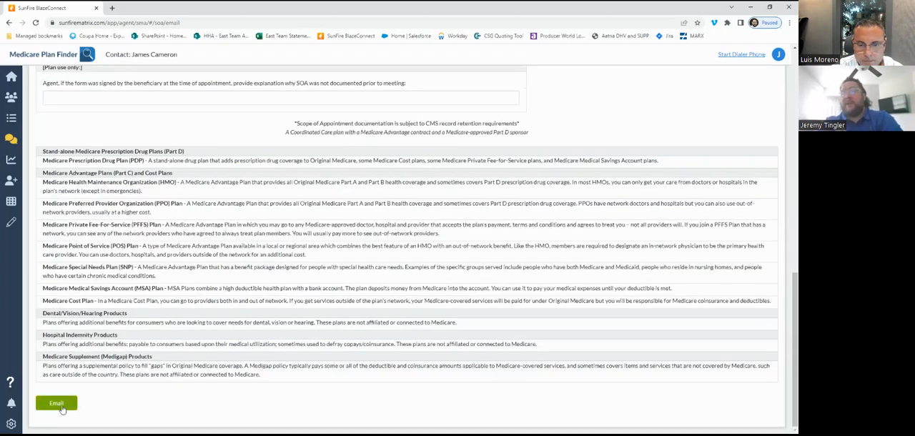
{"action": "left_click", "coordinate": [61, 406]}
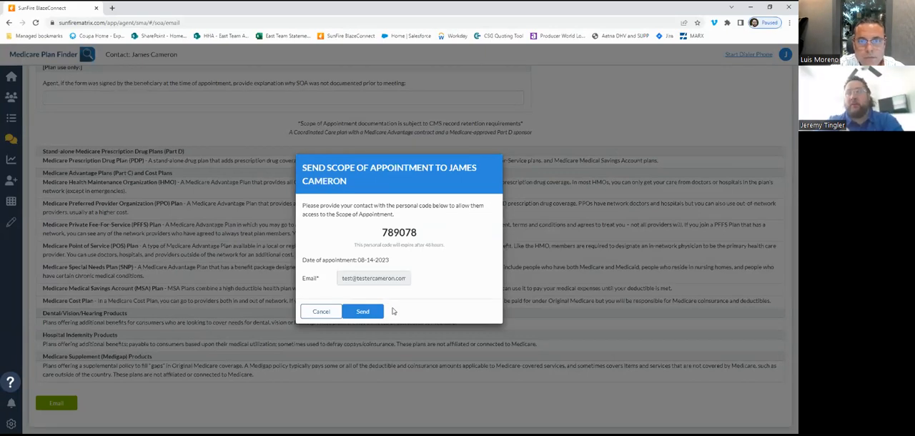
{"action": "left_click", "coordinate": [320, 313]}
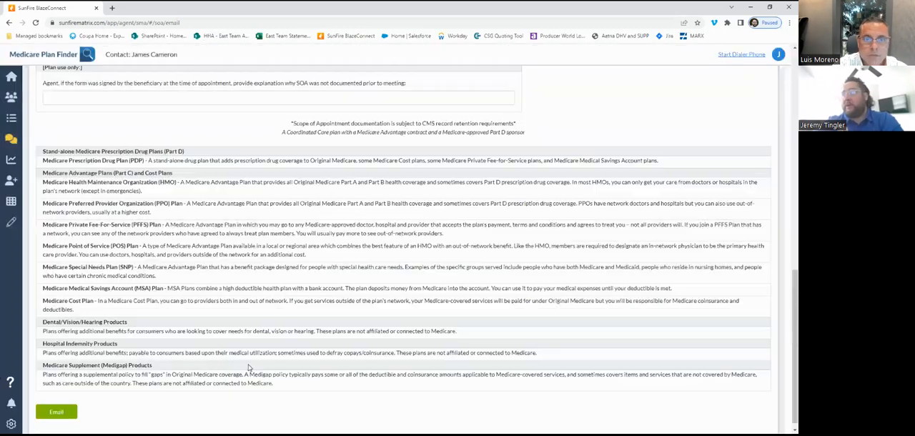
{"action": "scroll", "coordinate": [236, 373], "scroll_direction": "down", "scroll_amount": 1}
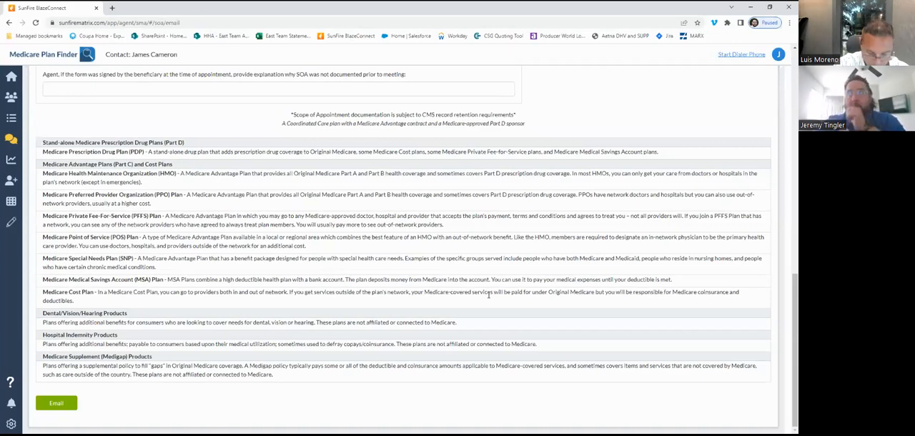
{"action": "scroll", "coordinate": [488, 297], "scroll_direction": "up", "scroll_amount": 10}
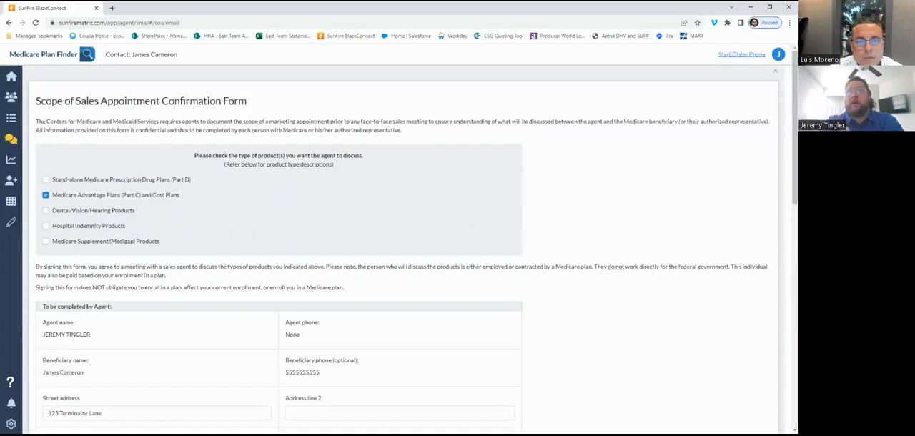
- Start a Complete scope form from the scope of appointment page and select Medicare Advantage Plans (Part C) and Cost Plans
{"action": "left_click", "coordinate": [11, 142]}
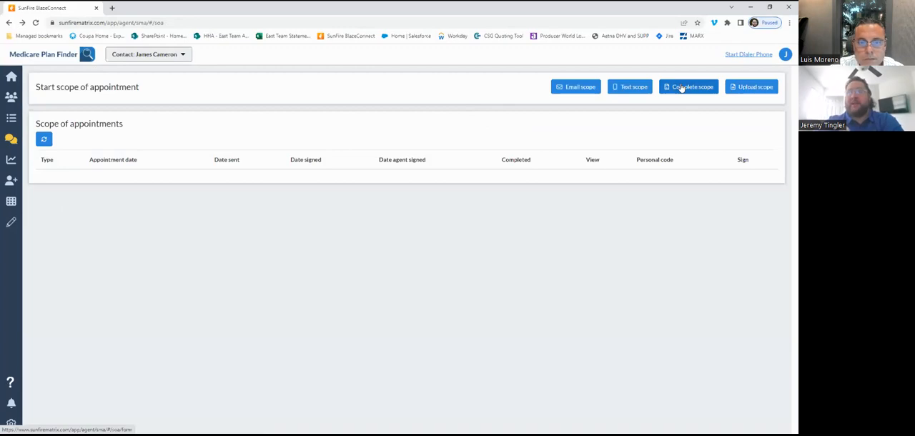
{"action": "left_click", "coordinate": [681, 87]}
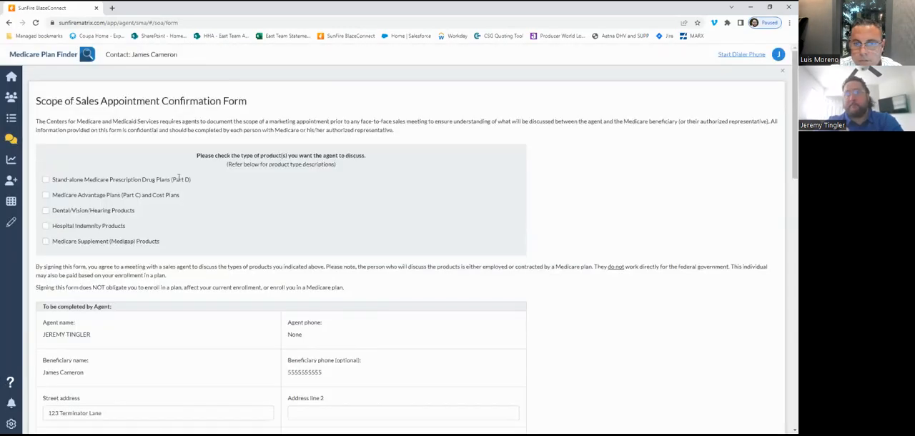
{"action": "left_click", "coordinate": [46, 196]}
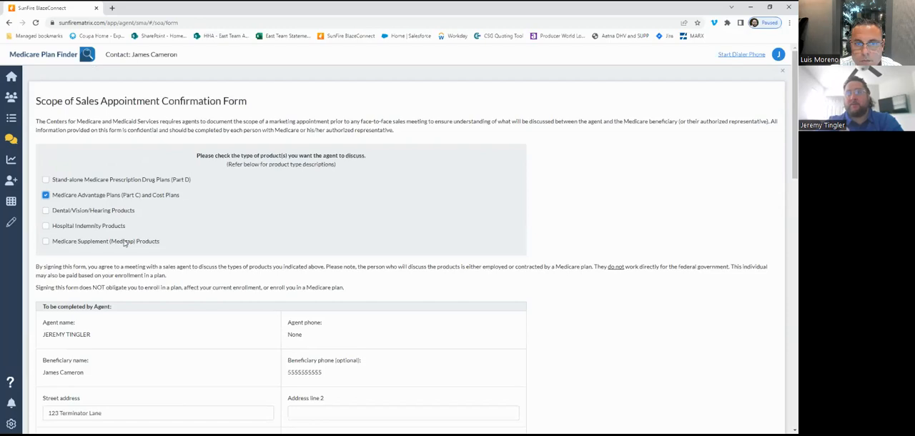
- Enter "Marketing Event" as the initial method of contact on the Complete scope form
{"action": "scroll", "coordinate": [140, 259], "scroll_direction": "down", "scroll_amount": 4}
{"action": "left_click", "coordinate": [101, 279]}
{"action": "type", "text": "MArke"}
{"action": "key", "text": "BackSpace"}
{"action": "key", "text": "BackSpace"}
{"action": "key", "text": "BackSpace"}
{"action": "key", "text": "BackSpace"}
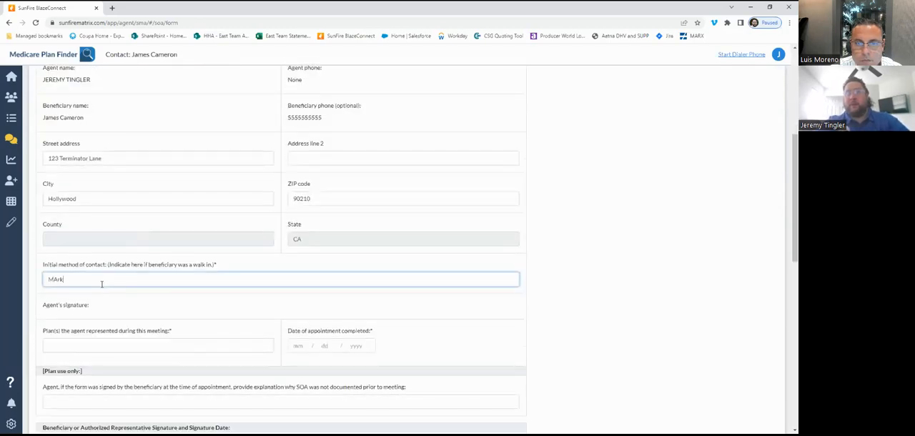
{"action": "type", "text": "arketing Event"}
- Enter "New MAPD from Humana" as the plans the agent represented during the meeting
{"action": "left_click", "coordinate": [88, 342]}
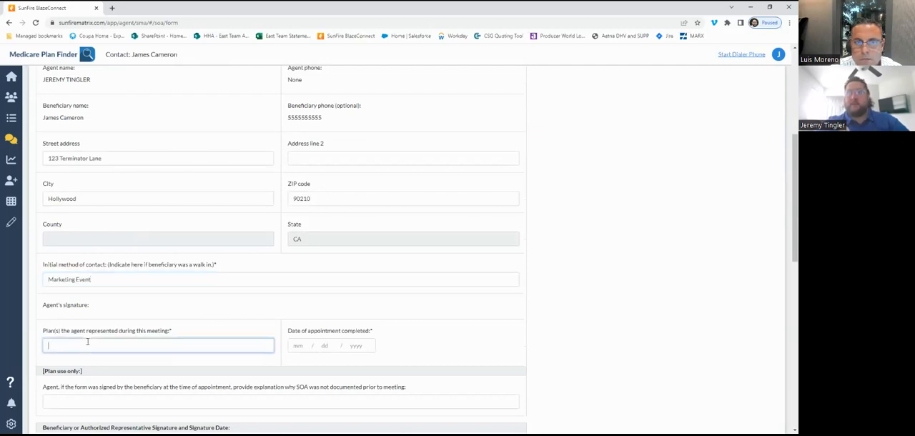
{"action": "type", "text": "New MAPD from Humana"}
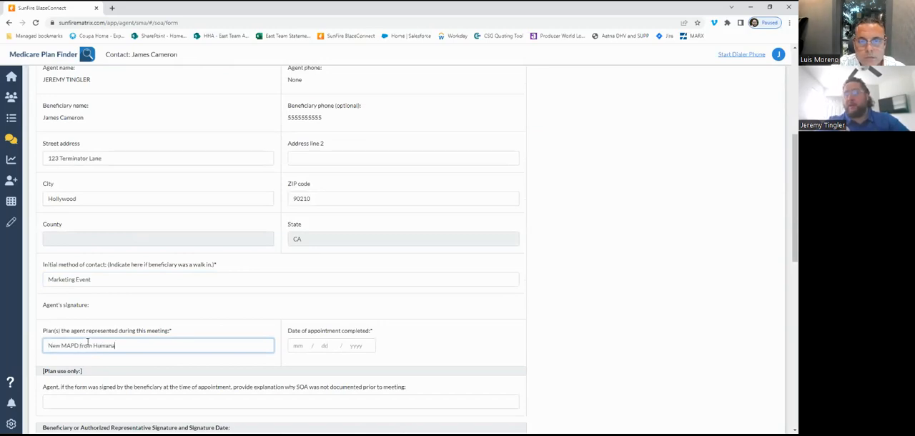
- Set the date of appointment completed to 08/14/2023 on the scope form
{"action": "left_click", "coordinate": [301, 345]}
{"action": "type", "text": "08142023"}
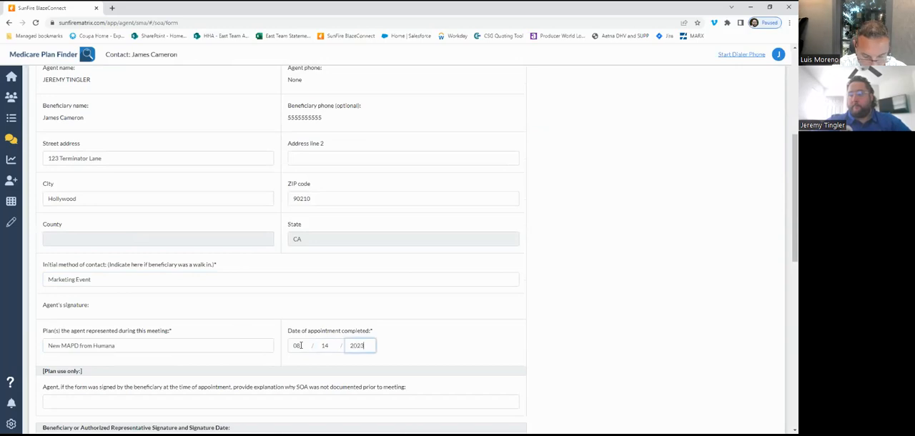
- Draw the beneficiary's signature, clear the first attempt, redraw it and save the signature
{"action": "scroll", "coordinate": [301, 345], "scroll_direction": "down", "scroll_amount": 3}
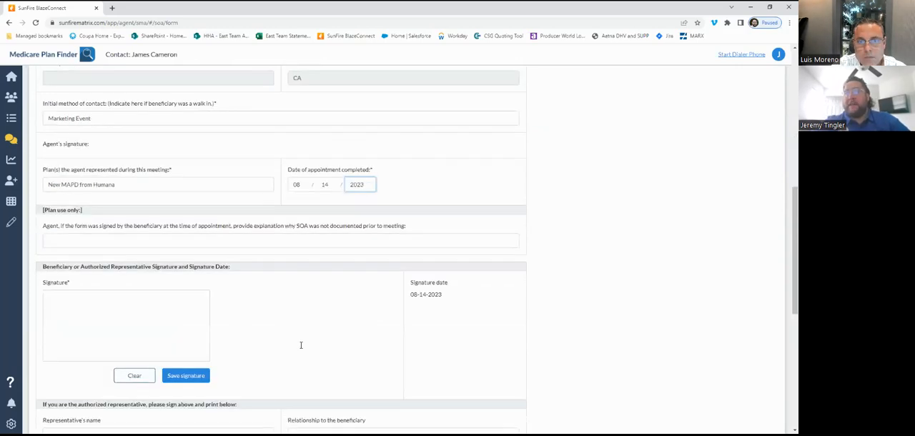
{"action": "scroll", "coordinate": [301, 345], "scroll_direction": "down", "scroll_amount": 1}
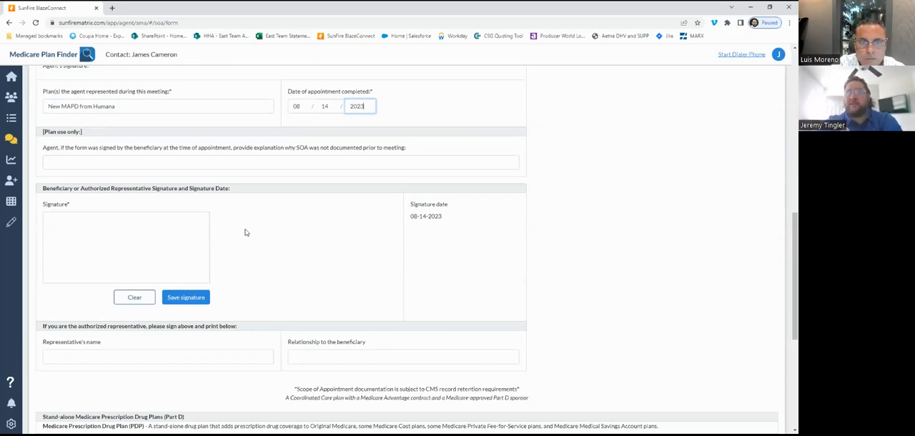
{"action": "mouse_move", "coordinate": [48, 255]}
{"action": "left_mouse_down"}
{"action": "mouse_move", "coordinate": [64, 227]}
{"action": "mouse_move", "coordinate": [143, 247]}
{"action": "mouse_move", "coordinate": [130, 242]}
{"action": "mouse_move", "coordinate": [100, 258]}
{"action": "mouse_move", "coordinate": [123, 243]}
{"action": "left_mouse_up"}
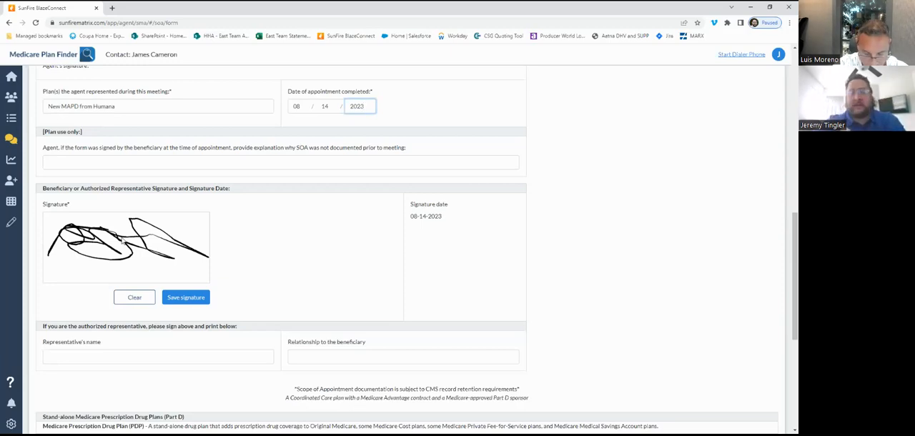
{"action": "left_click", "coordinate": [135, 299]}
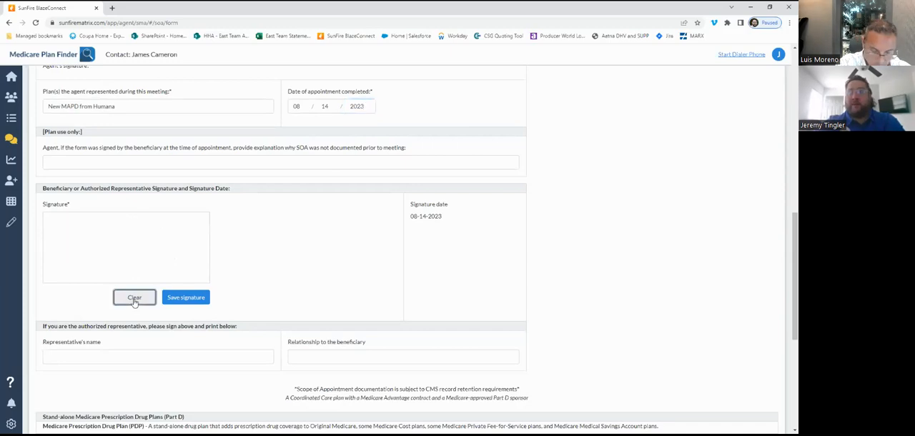
{"action": "mouse_move", "coordinate": [50, 255]}
{"action": "left_mouse_down"}
{"action": "mouse_move", "coordinate": [172, 239]}
{"action": "mouse_move", "coordinate": [176, 249]}
{"action": "left_mouse_up"}
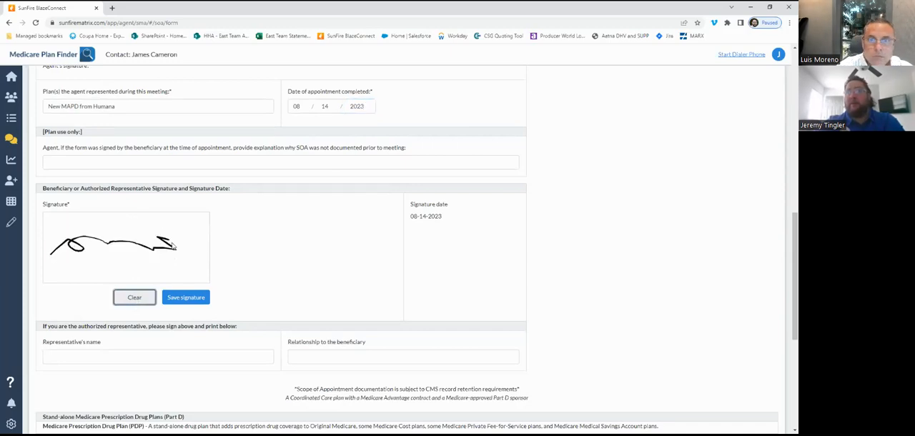
{"action": "left_click", "coordinate": [188, 300]}
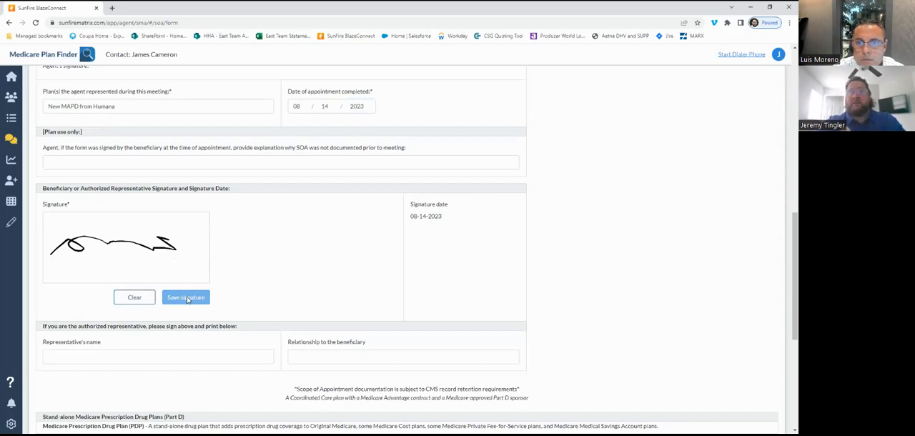
- Save the completed scope form, acknowledge its creation, and sign the in-person scope of appointment as the agent
{"action": "scroll", "coordinate": [187, 298], "scroll_direction": "down", "scroll_amount": 4}
{"action": "scroll", "coordinate": [188, 301], "scroll_direction": "up", "scroll_amount": 3}
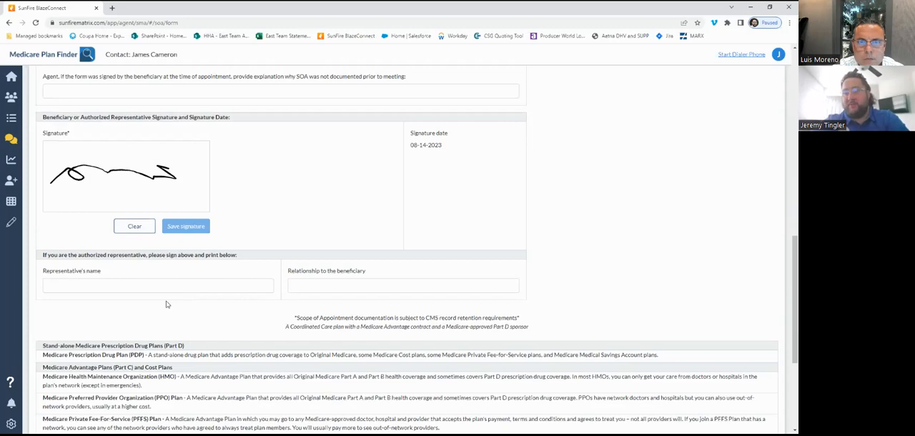
{"action": "scroll", "coordinate": [165, 304], "scroll_direction": "down", "scroll_amount": 3}
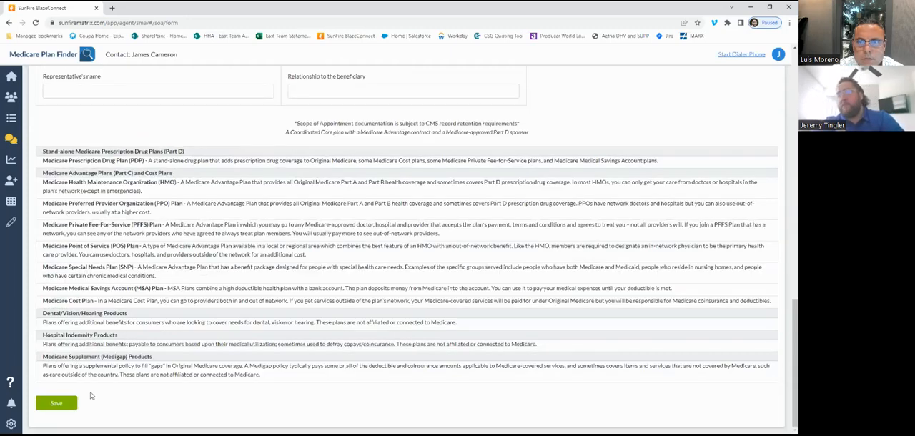
{"action": "left_click", "coordinate": [65, 404]}
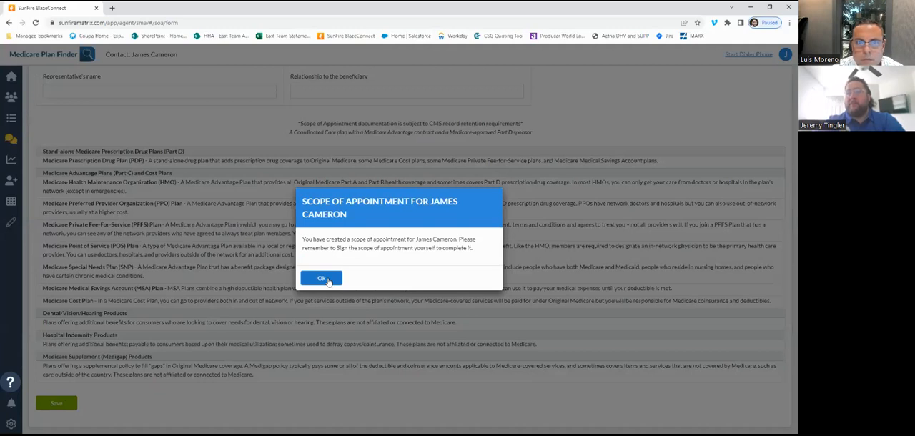
{"action": "left_click", "coordinate": [323, 279]}
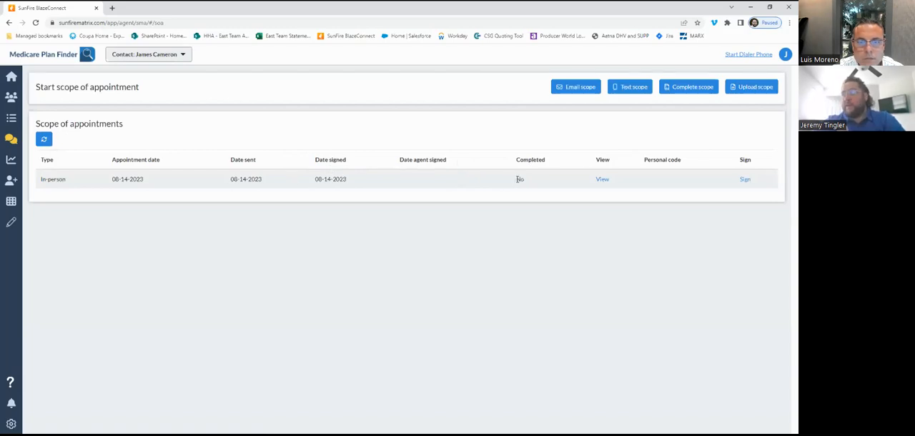
{"action": "left_click", "coordinate": [745, 180]}
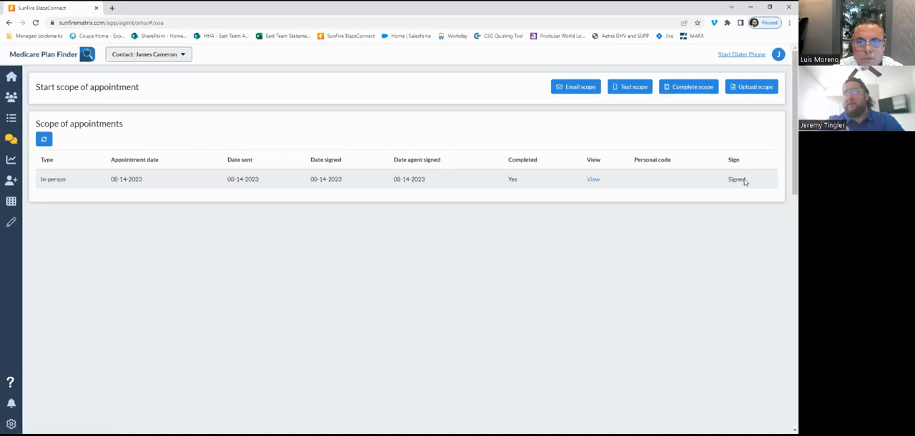
- View the signed scope of appointment, check its details and both signatures, and close it
{"action": "left_click", "coordinate": [593, 180]}
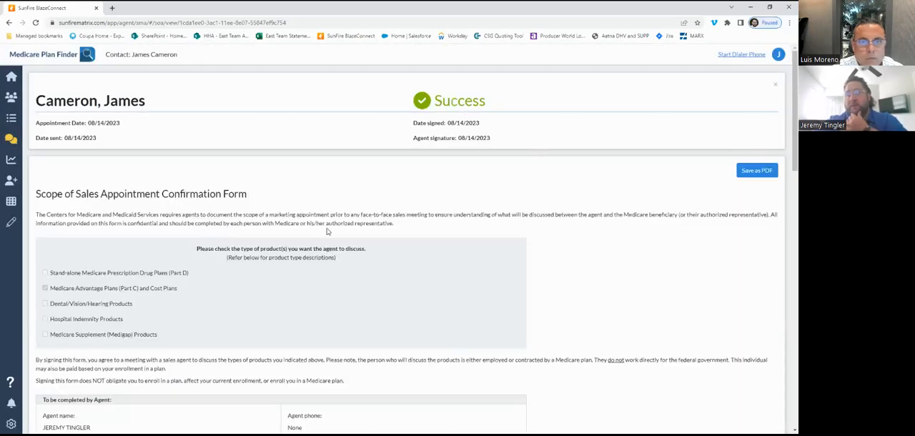
{"action": "scroll", "coordinate": [326, 229], "scroll_direction": "down", "scroll_amount": 6}
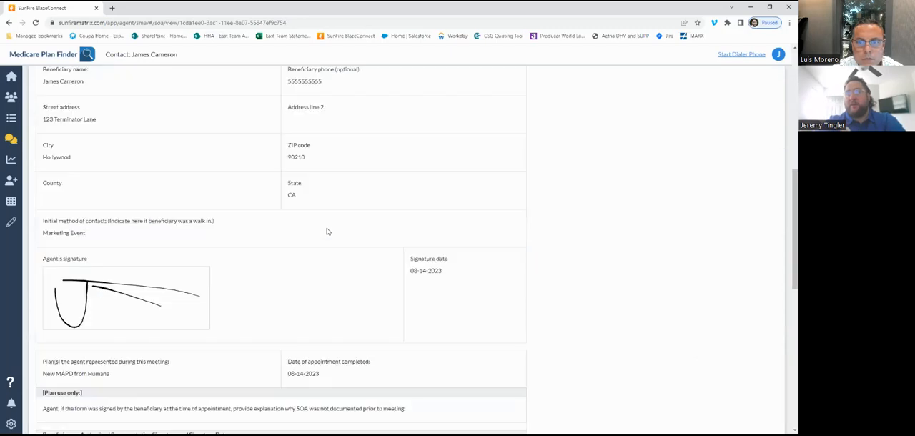
{"action": "scroll", "coordinate": [327, 232], "scroll_direction": "down", "scroll_amount": 5}
{"action": "scroll", "coordinate": [327, 231], "scroll_direction": "up", "scroll_amount": 1}
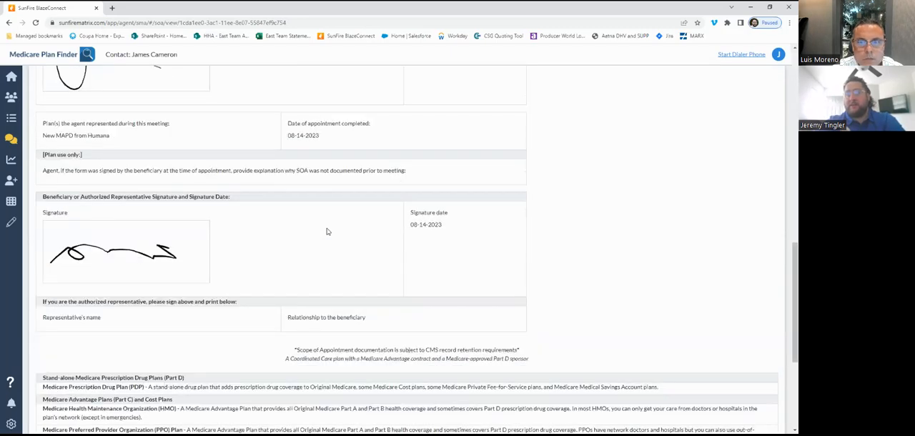
{"action": "scroll", "coordinate": [112, 249], "scroll_direction": "down", "scroll_amount": 3}
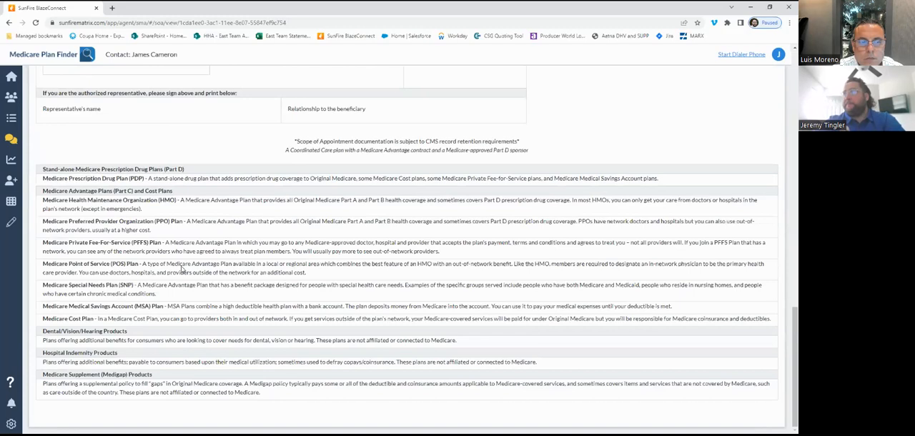
{"action": "scroll", "coordinate": [181, 269], "scroll_direction": "up", "scroll_amount": 11}
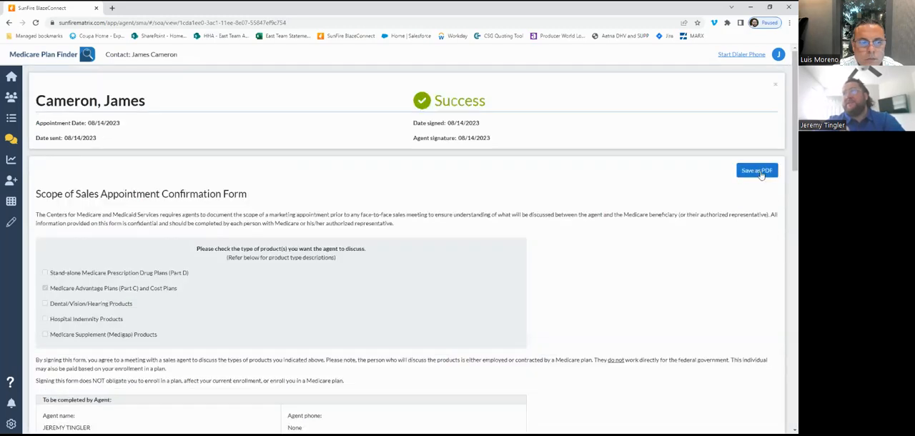
{"action": "left_click", "coordinate": [777, 86]}
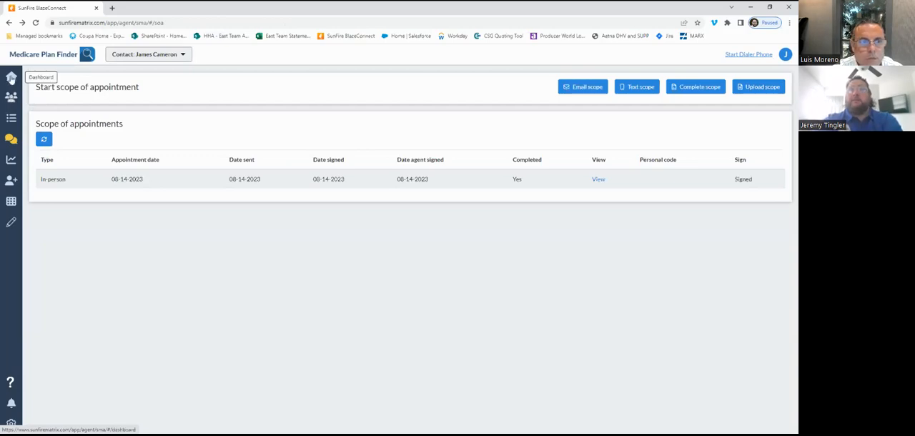
- Go through the dashboard to the contact's available plans and start an enrollment in Wellcare Giveback Open (PPO)
{"action": "left_click", "coordinate": [11, 79]}
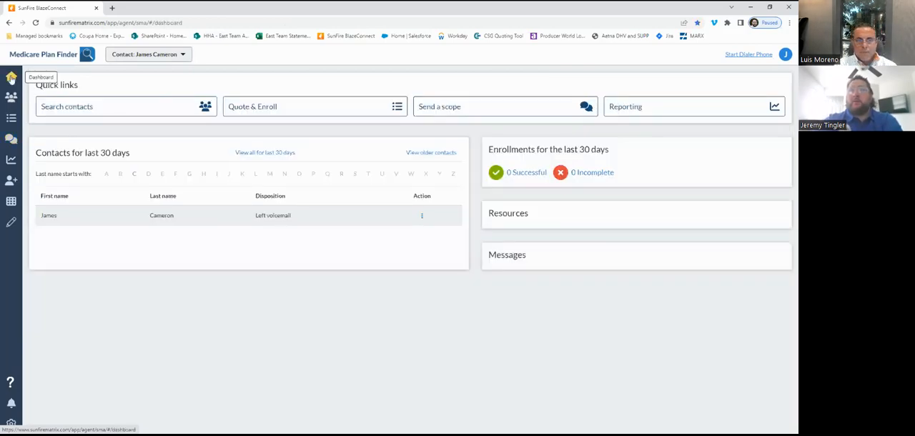
{"action": "left_click", "coordinate": [12, 118]}
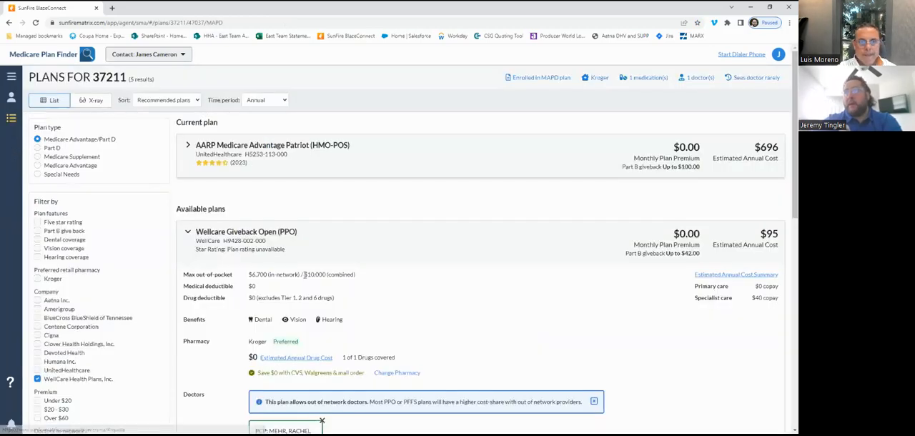
{"action": "scroll", "coordinate": [305, 277], "scroll_direction": "down", "scroll_amount": 1}
{"action": "scroll", "coordinate": [305, 277], "scroll_direction": "down", "scroll_amount": 1}
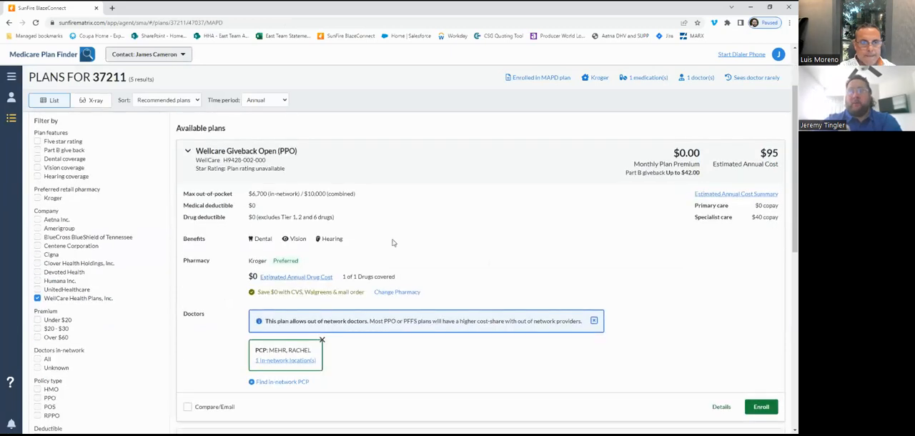
{"action": "scroll", "coordinate": [392, 243], "scroll_direction": "down", "scroll_amount": 1}
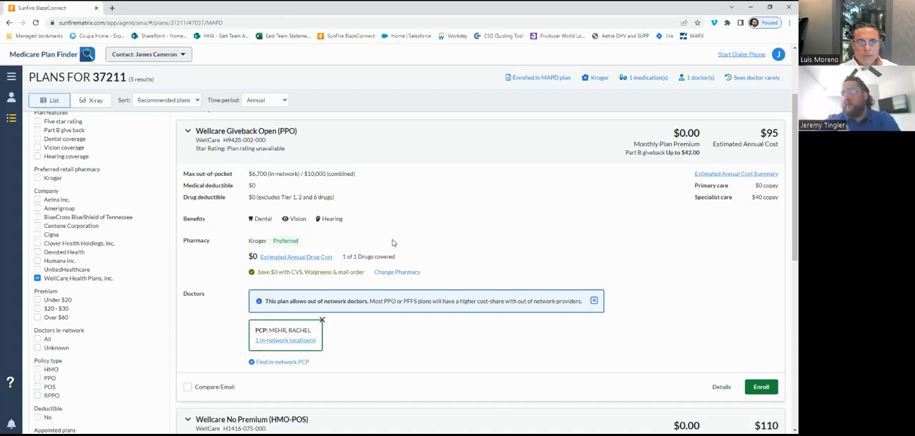
{"action": "left_click", "coordinate": [761, 389]}
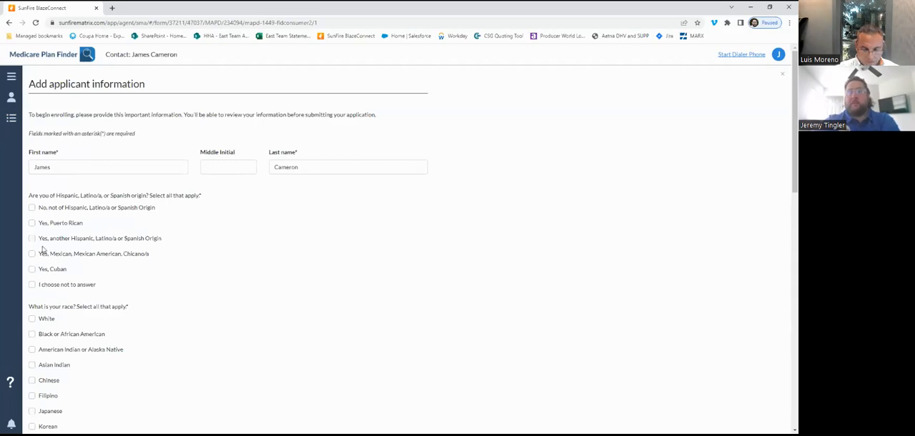
- Answer the Hispanic origin question with "I choose not to answer" and select White as the applicant's race
{"action": "left_click", "coordinate": [32, 285]}
{"action": "scroll", "coordinate": [153, 284], "scroll_direction": "down", "scroll_amount": 1}
{"action": "scroll", "coordinate": [152, 285], "scroll_direction": "down", "scroll_amount": 1}
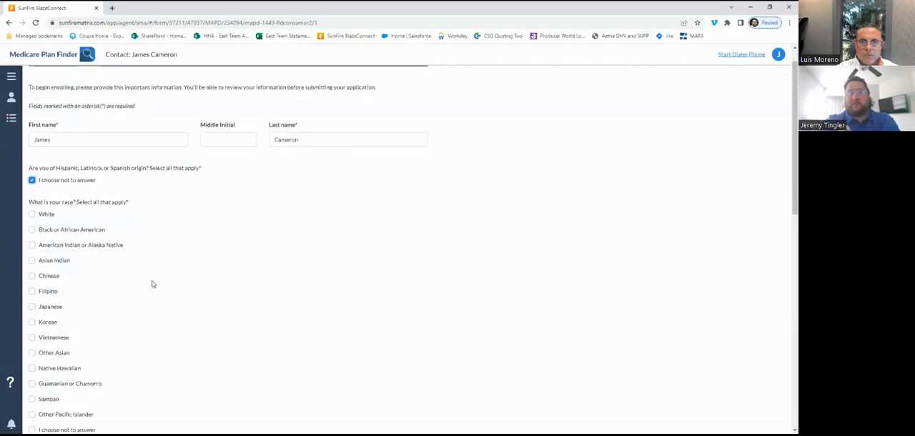
{"action": "scroll", "coordinate": [152, 284], "scroll_direction": "down", "scroll_amount": 2}
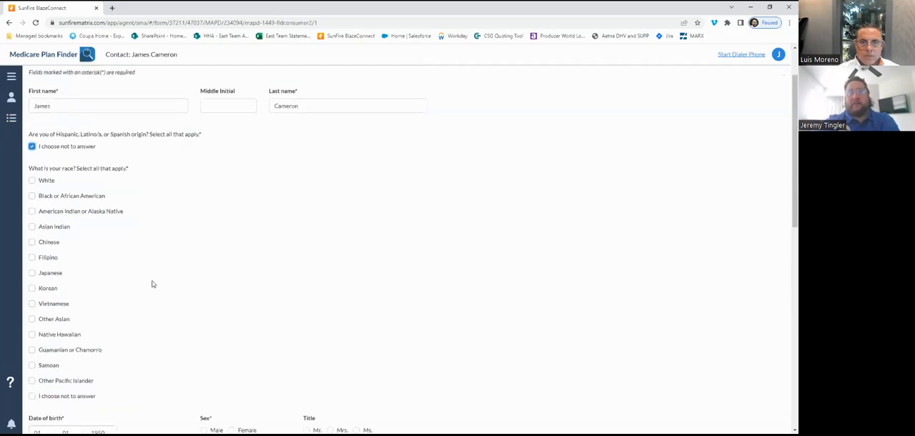
{"action": "left_click", "coordinate": [31, 181]}
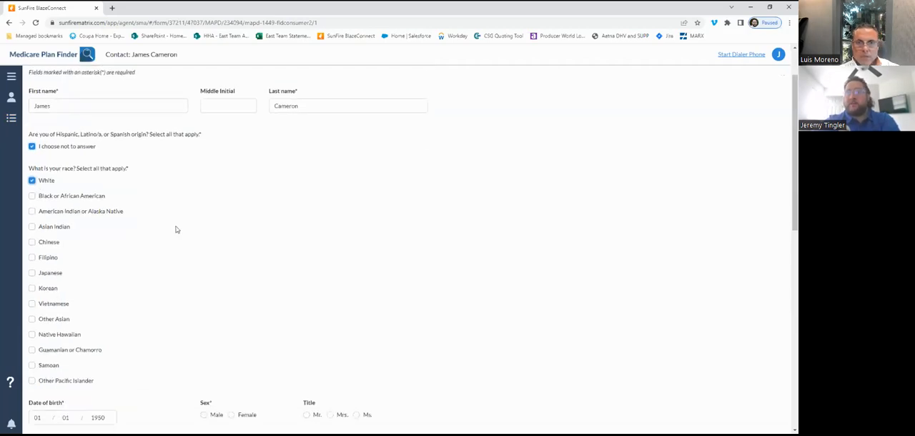
- Set the applicant's sex to Male and the title to Mr
{"action": "scroll", "coordinate": [217, 243], "scroll_direction": "down", "scroll_amount": 1}
{"action": "scroll", "coordinate": [218, 242], "scroll_direction": "down", "scroll_amount": 4}
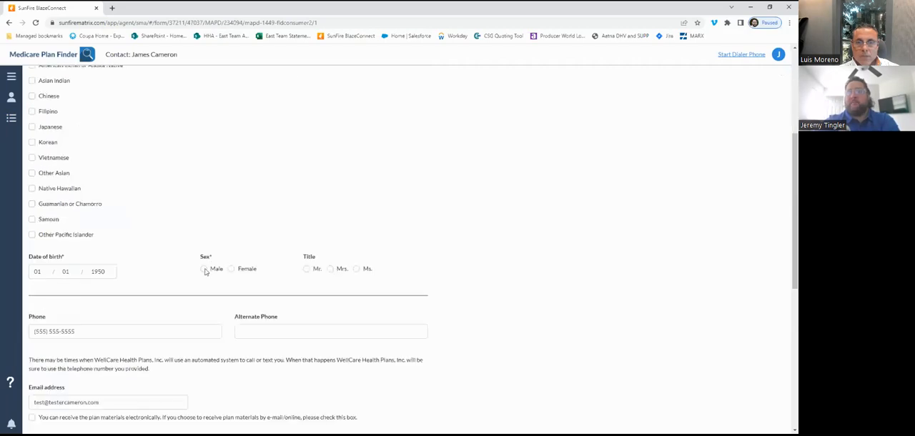
{"action": "left_click", "coordinate": [204, 270]}
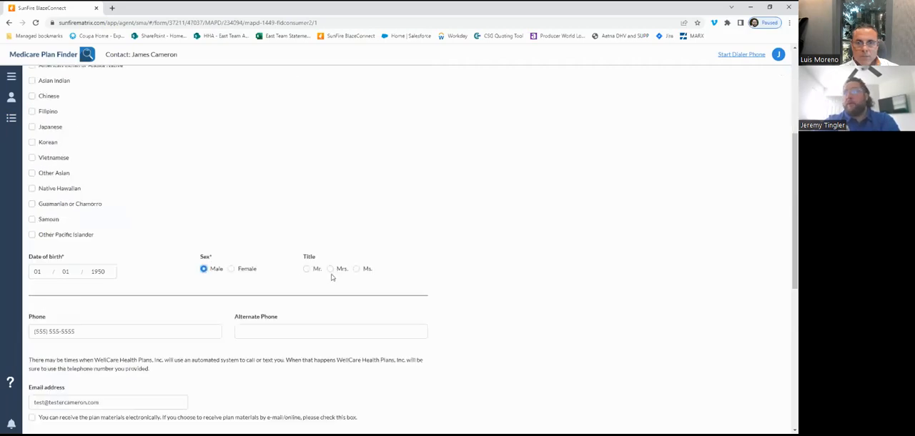
{"action": "left_click", "coordinate": [306, 269]}
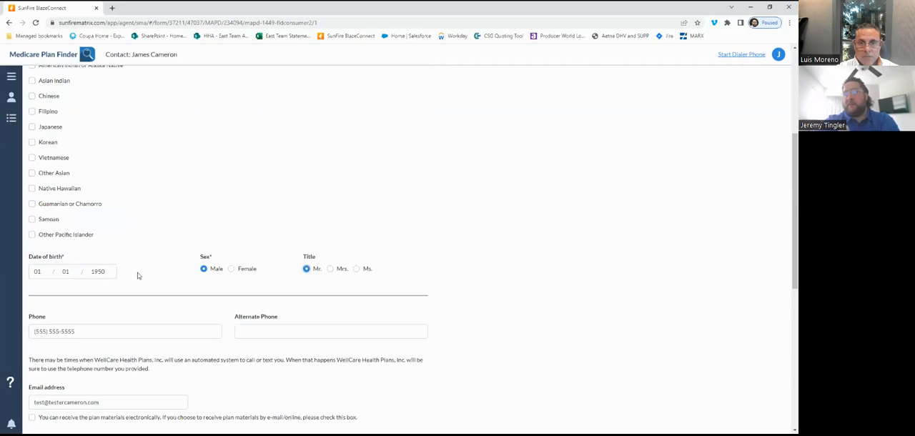
- Enter the applicant's street address as the physical address on the enrollment form
{"action": "scroll", "coordinate": [138, 275], "scroll_direction": "down", "scroll_amount": 3}
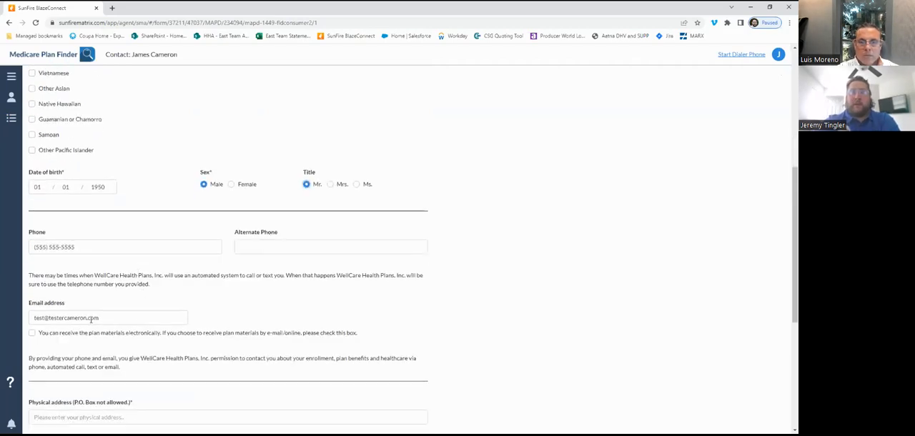
{"action": "scroll", "coordinate": [185, 292], "scroll_direction": "up", "scroll_amount": 4}
{"action": "scroll", "coordinate": [184, 293], "scroll_direction": "down", "scroll_amount": 1}
{"action": "scroll", "coordinate": [185, 293], "scroll_direction": "down", "scroll_amount": 1}
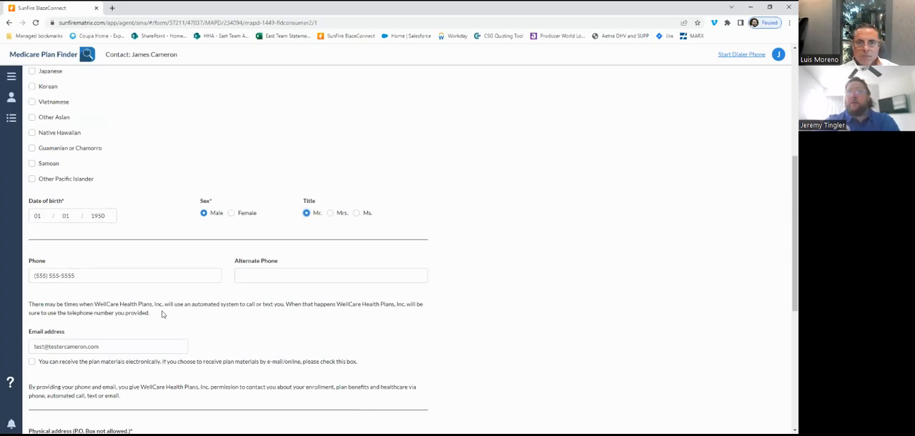
{"action": "scroll", "coordinate": [163, 313], "scroll_direction": "down", "scroll_amount": 1}
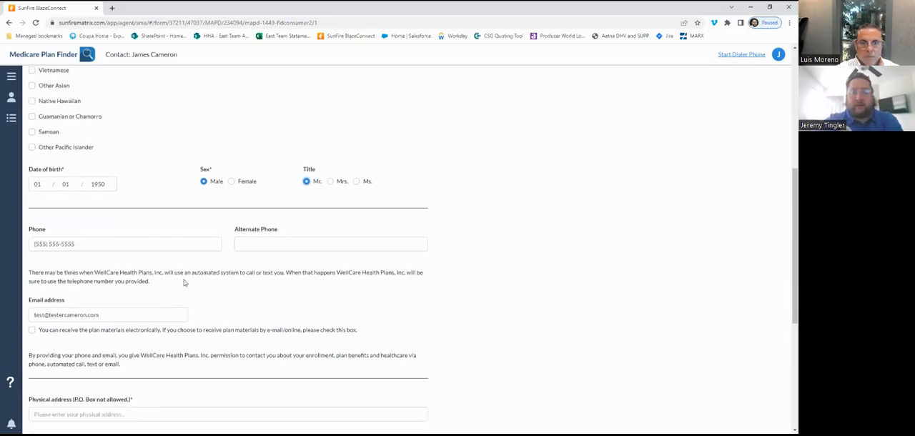
{"action": "scroll", "coordinate": [168, 283], "scroll_direction": "down", "scroll_amount": 2}
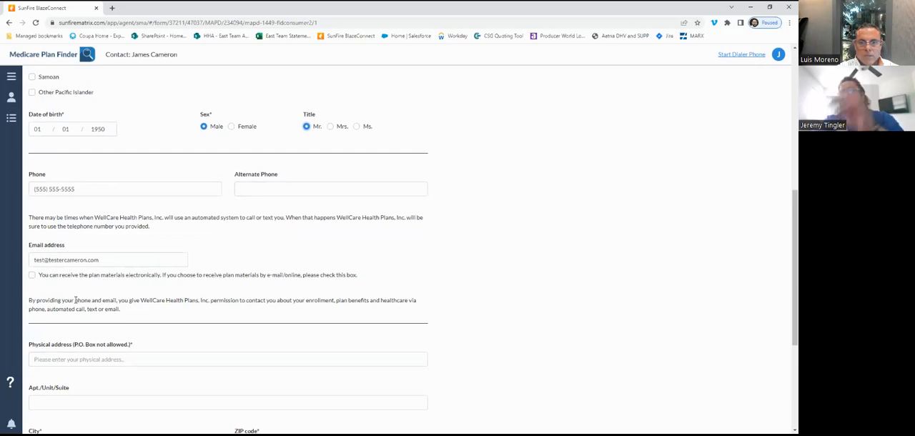
{"action": "scroll", "coordinate": [76, 301], "scroll_direction": "down", "scroll_amount": 3}
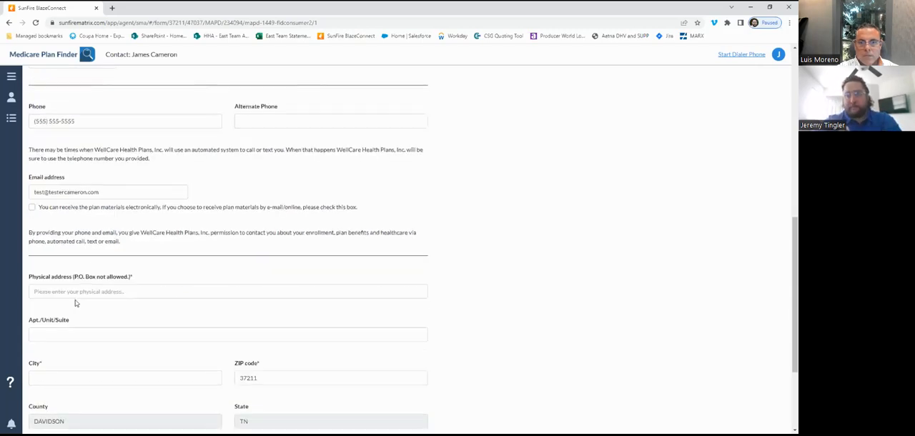
{"action": "left_click", "coordinate": [67, 263]}
{"action": "type", "text": "123 T"}
{"action": "type", "text": "erminal Lane"}
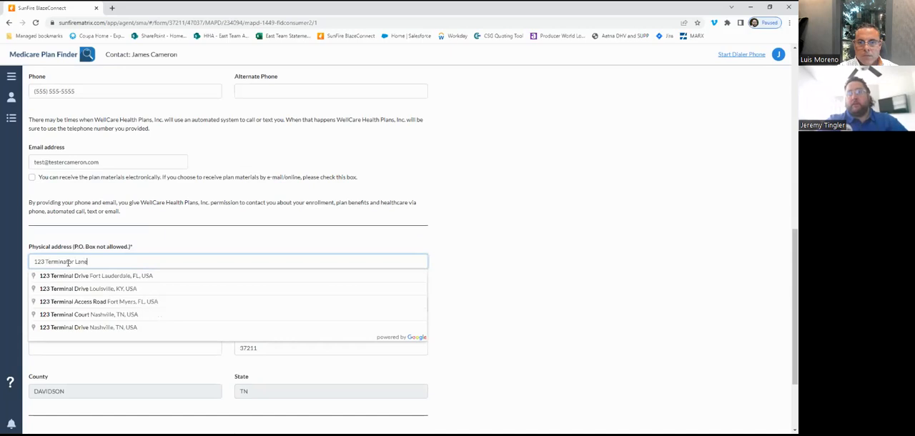
- Enter the applicant's city for the physical address
{"action": "left_click", "coordinate": [150, 229]}
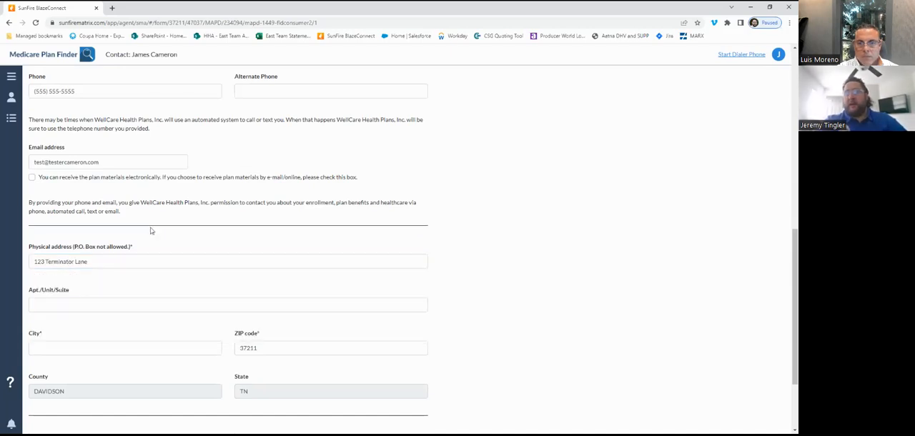
{"action": "scroll", "coordinate": [150, 230], "scroll_direction": "down", "scroll_amount": 1}
{"action": "left_click", "coordinate": [69, 278]}
{"action": "type", "text": "Nashvo"}
{"action": "type", "text": "ille"}
{"action": "left_click", "coordinate": [107, 306]}
{"action": "scroll", "coordinate": [106, 306], "scroll_direction": "down", "scroll_amount": 1}
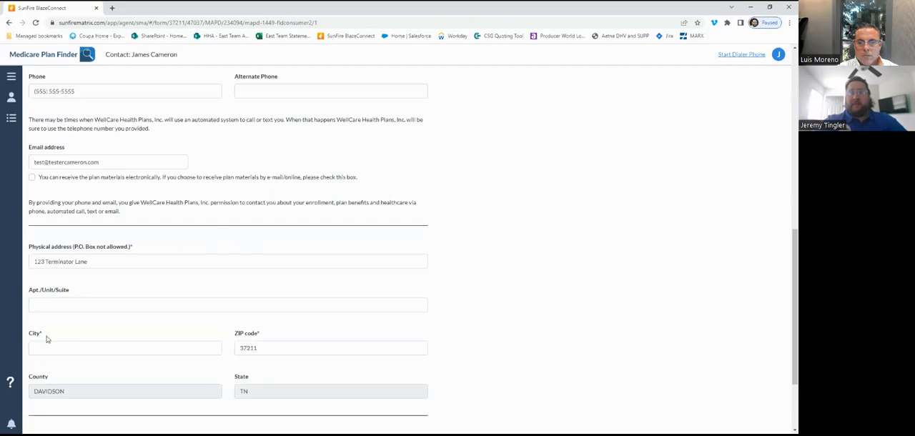
- Answer No to having a different mailing address and continue to the Medicare information page
{"action": "scroll", "coordinate": [46, 340], "scroll_direction": "down", "scroll_amount": 2}
{"action": "left_click", "coordinate": [55, 344]}
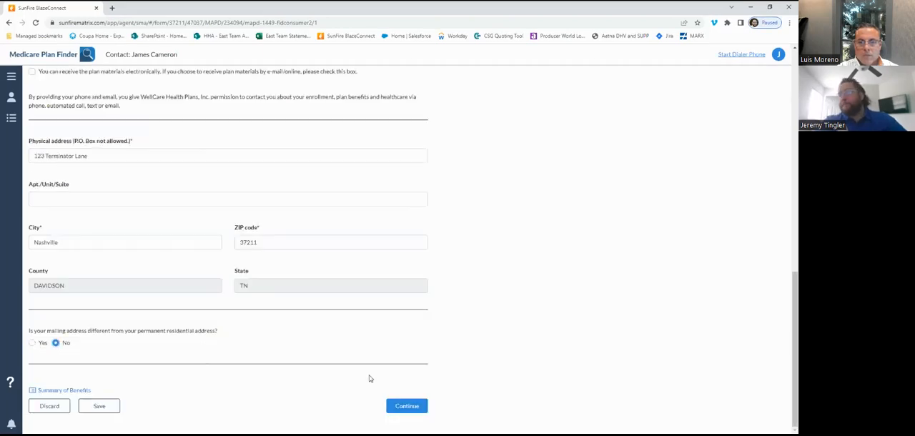
{"action": "left_click", "coordinate": [413, 409]}
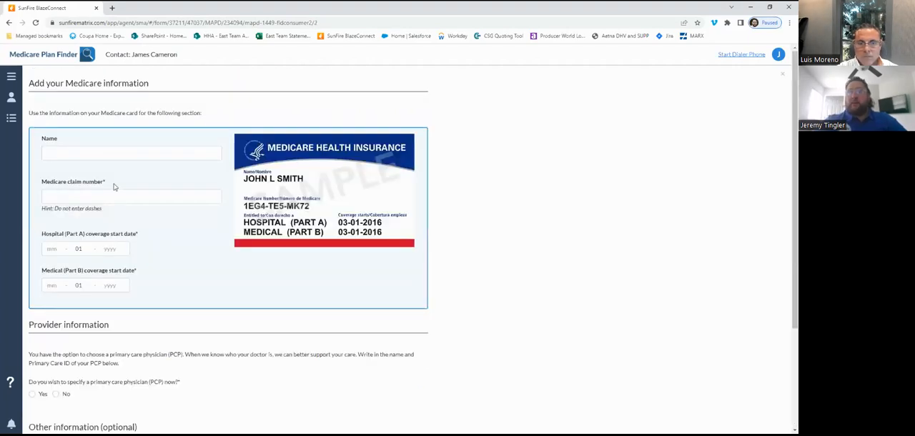
- Enter the applicant's full name and Medicare claim number in the Medicare card section
{"action": "type", "text": "James Cameron"}
{"action": "key", "text": "Tab"}
{"action": "type", "text": "0000-00"}
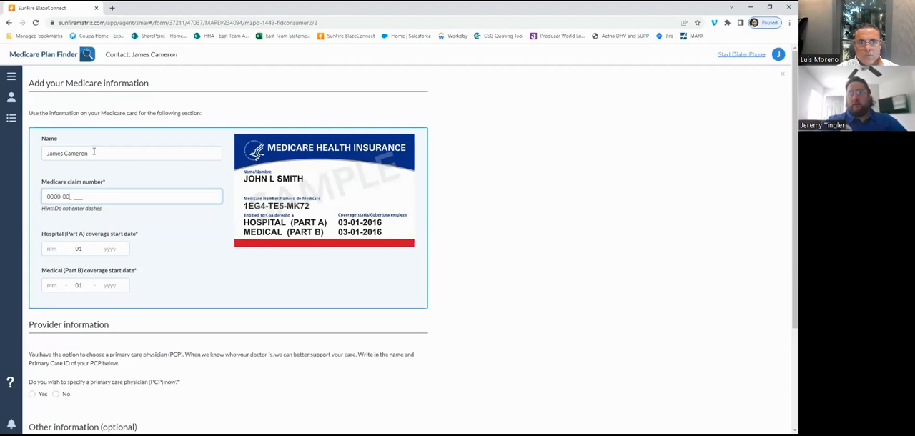
{"action": "type", "text": "0-0000"}
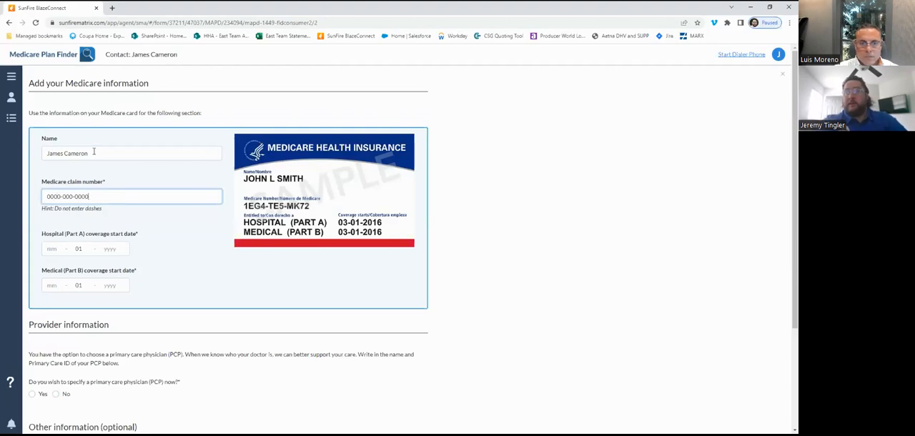
- Set both the hospital (Part A) and medical (Part B) coverage start dates to 01-01-2015
{"action": "left_click", "coordinate": [51, 248]}
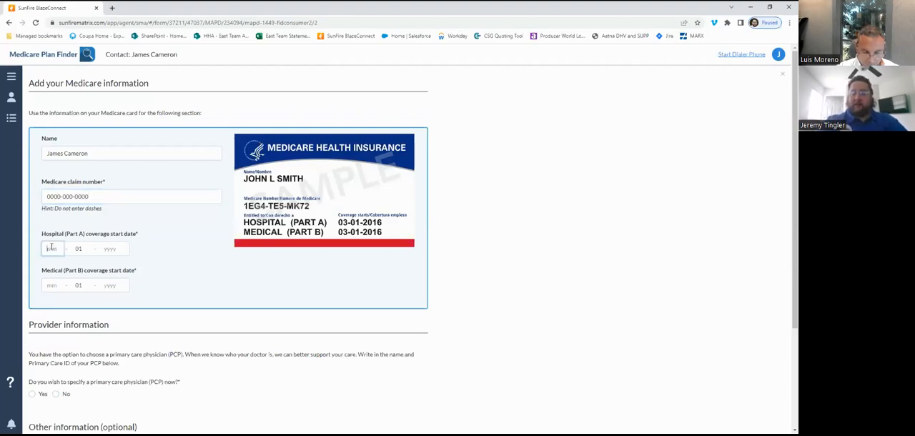
{"action": "type", "text": "0319"}
{"action": "key", "text": "BackSpace"}
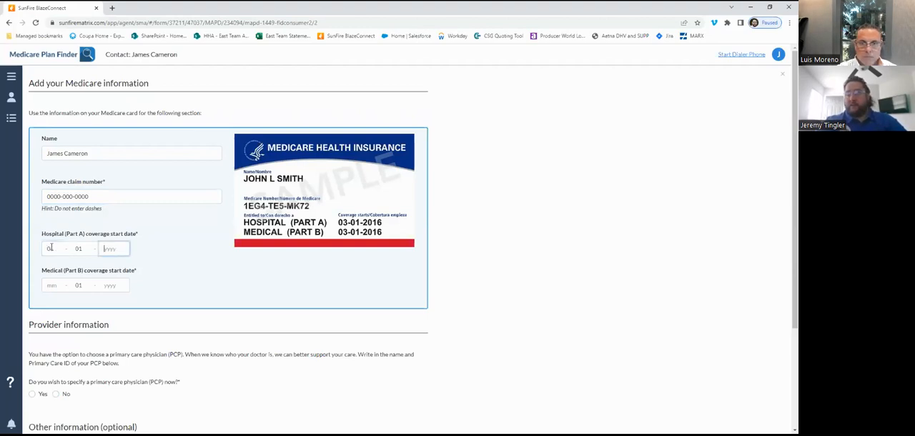
{"action": "type", "text": "2015"}
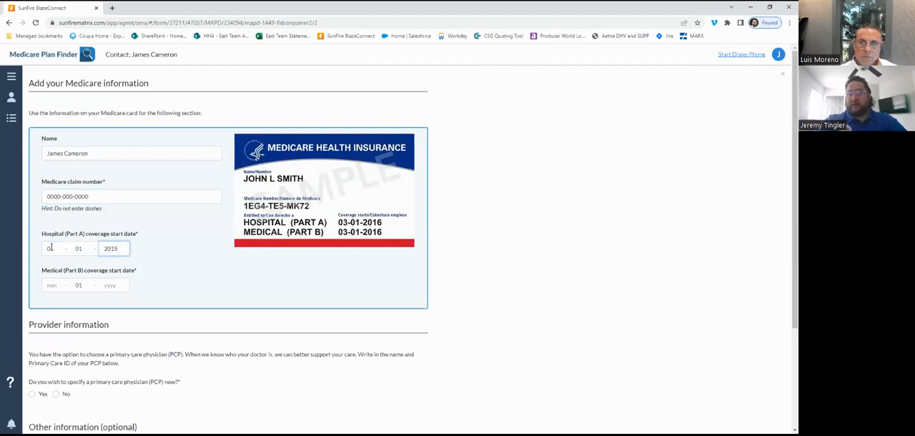
{"action": "left_click", "coordinate": [47, 285]}
{"action": "key", "text": "BackSpace"}
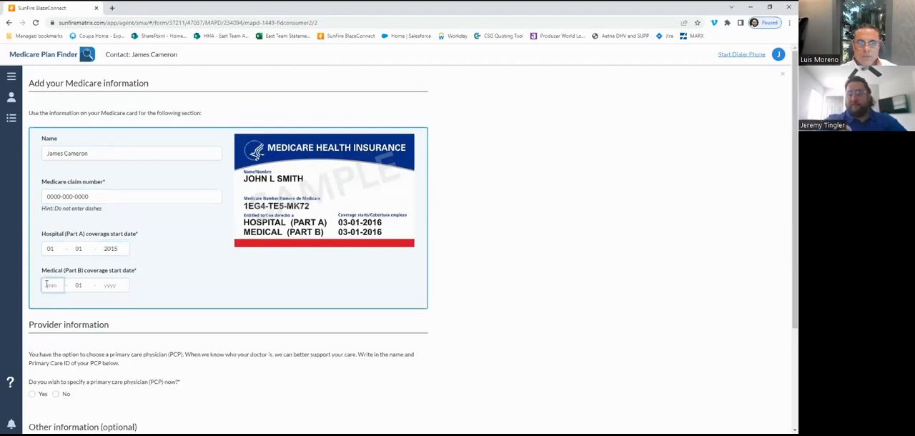
{"action": "type", "text": "01 - 01 -"}
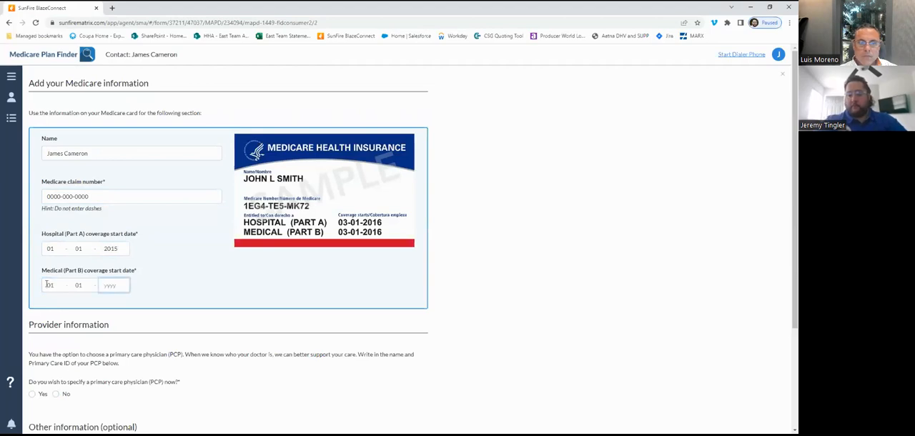
{"action": "type", "text": "2015"}
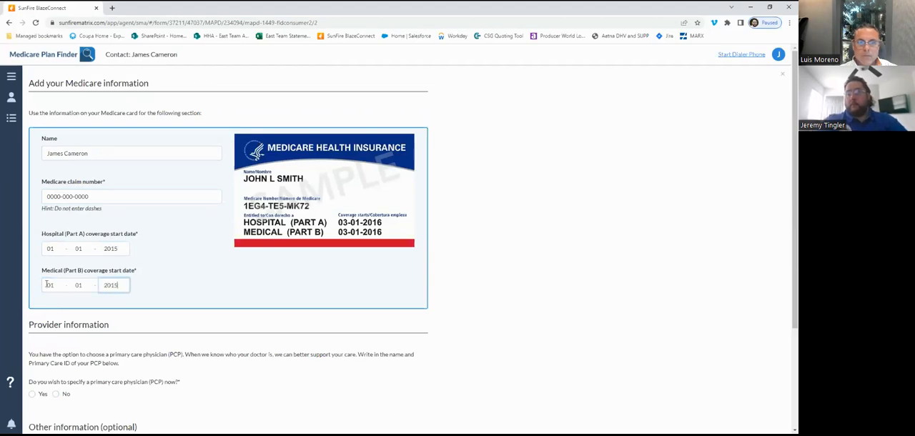
- Choose to specify a primary care physician now and answer Yes to being a current patient of the provider
{"action": "scroll", "coordinate": [192, 291], "scroll_direction": "down", "scroll_amount": 2}
{"action": "scroll", "coordinate": [193, 291], "scroll_direction": "up", "scroll_amount": 1}
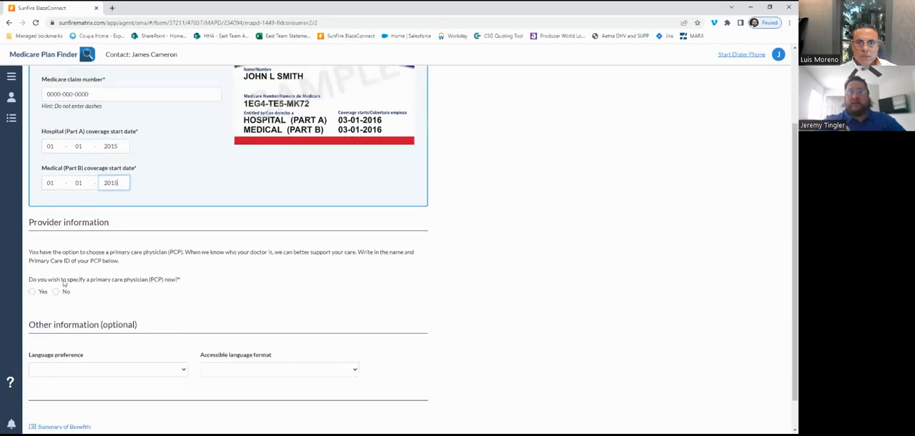
{"action": "left_click", "coordinate": [33, 293]}
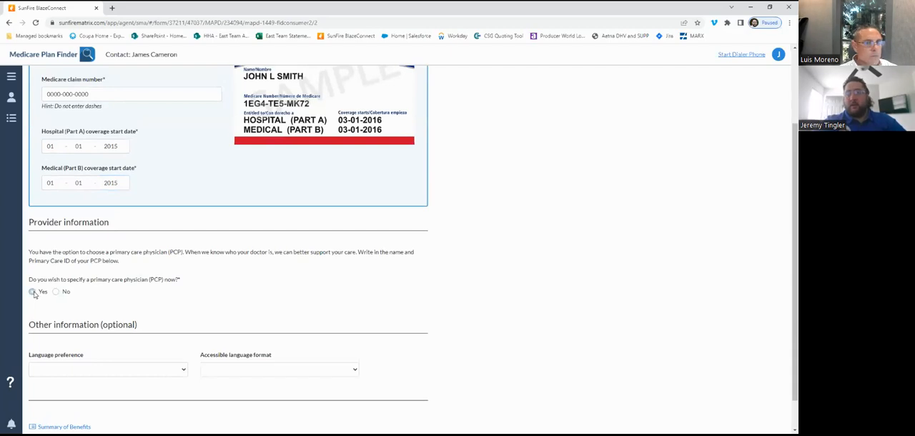
{"action": "scroll", "coordinate": [159, 304], "scroll_direction": "down", "scroll_amount": 1}
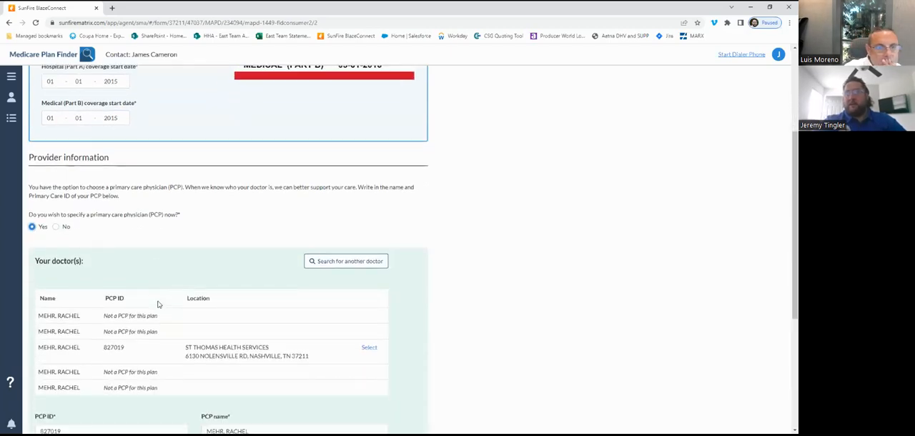
{"action": "scroll", "coordinate": [93, 341], "scroll_direction": "down", "scroll_amount": 1}
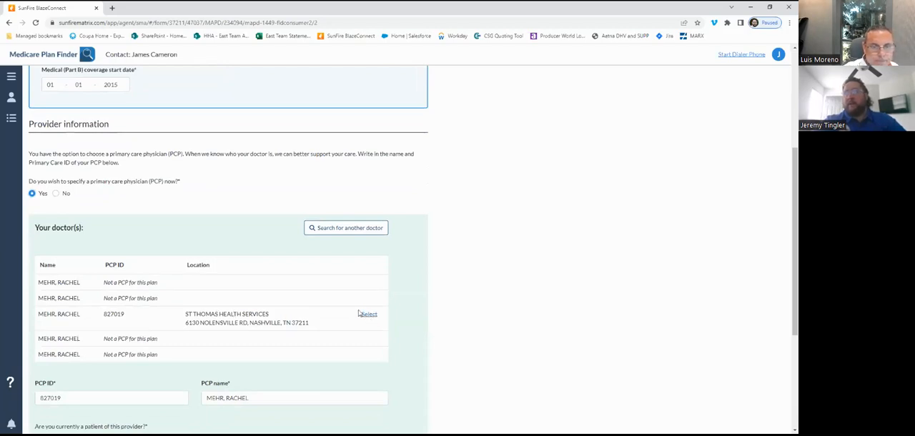
{"action": "scroll", "coordinate": [359, 313], "scroll_direction": "down", "scroll_amount": 2}
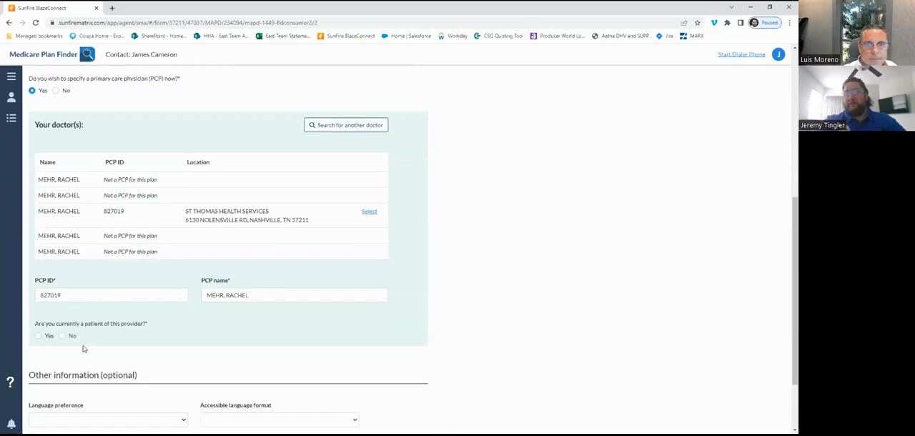
{"action": "left_click", "coordinate": [39, 337]}
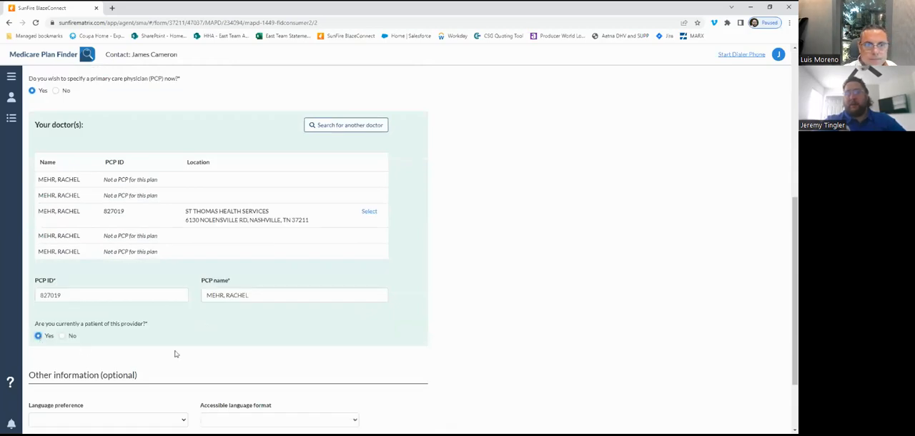
- Set the language preference to English, leave the accessible language format blank, and try to continue to the next page
{"action": "scroll", "coordinate": [181, 356], "scroll_direction": "down", "scroll_amount": 2}
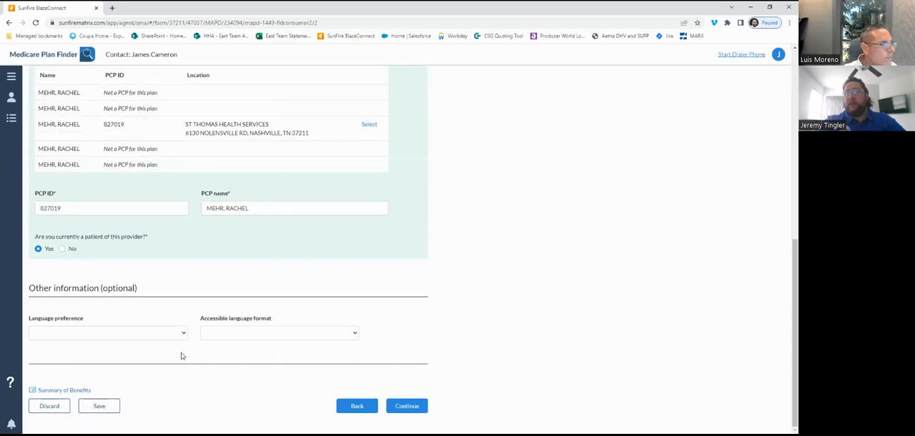
{"action": "left_click", "coordinate": [182, 336]}
{"action": "left_click", "coordinate": [65, 355]}
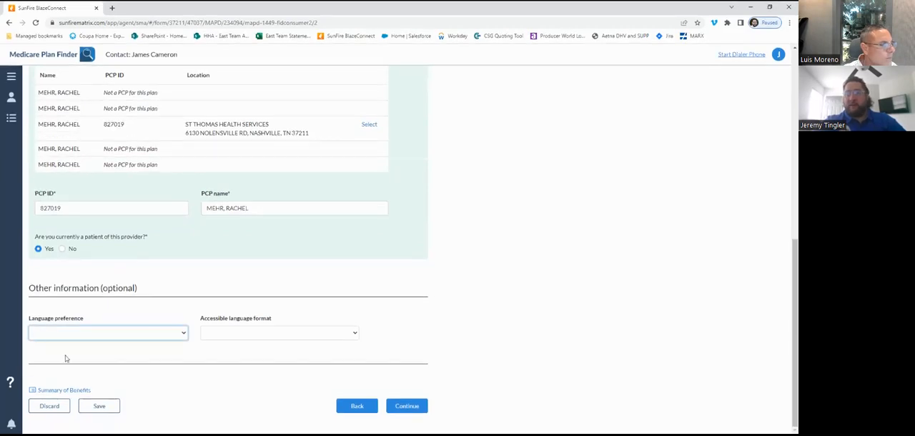
{"action": "left_click", "coordinate": [352, 336]}
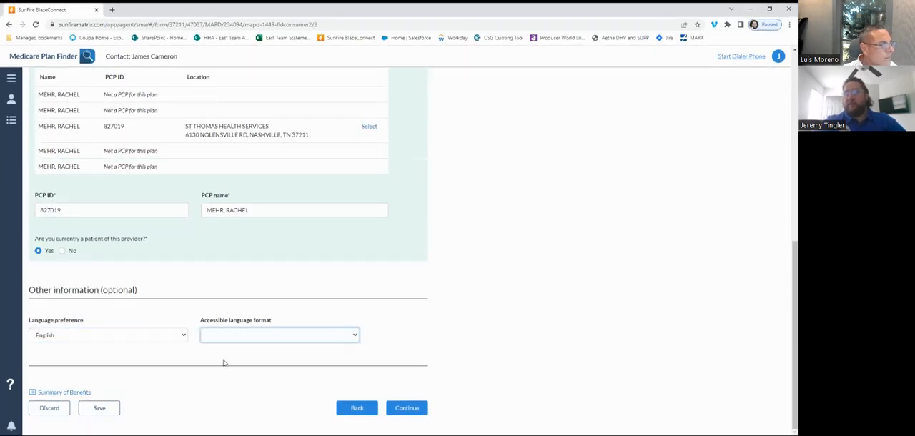
{"action": "left_click", "coordinate": [407, 407]}
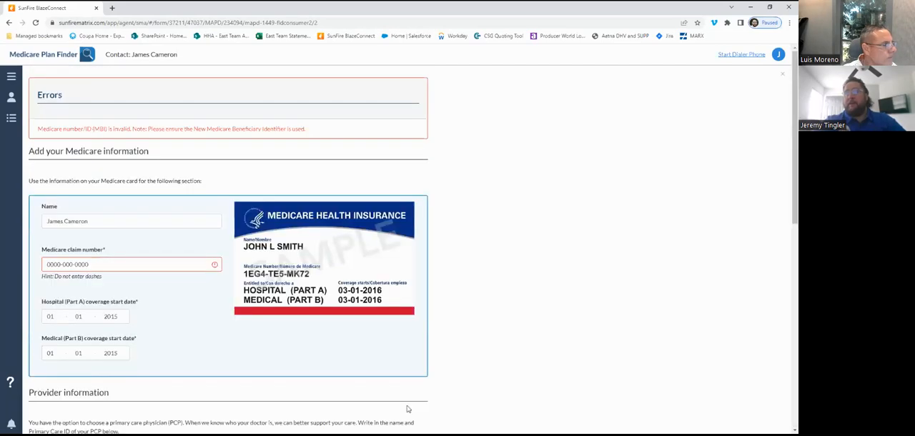
- Replace the Medicare claim number with a different one and try to continue the enrollment again
{"action": "left_click", "coordinate": [94, 263]}
{"action": "key", "text": "ctrl+a"}
{"action": "key", "text": "BackSpace"}
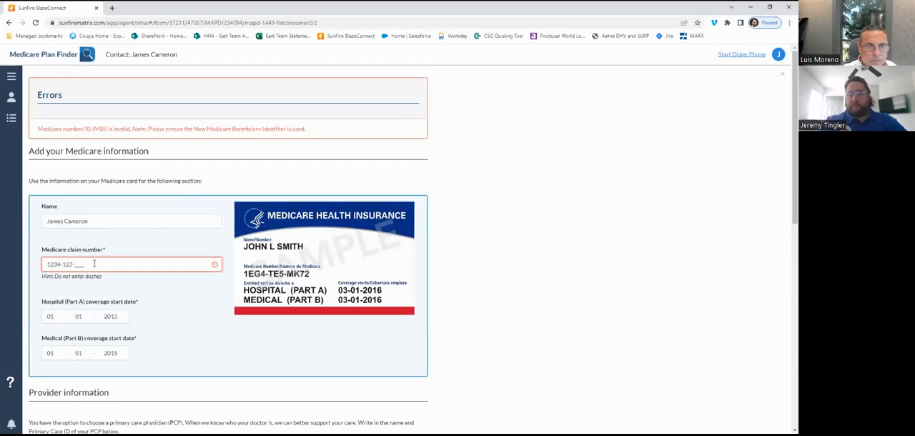
{"action": "scroll", "coordinate": [188, 314], "scroll_direction": "down", "scroll_amount": 1}
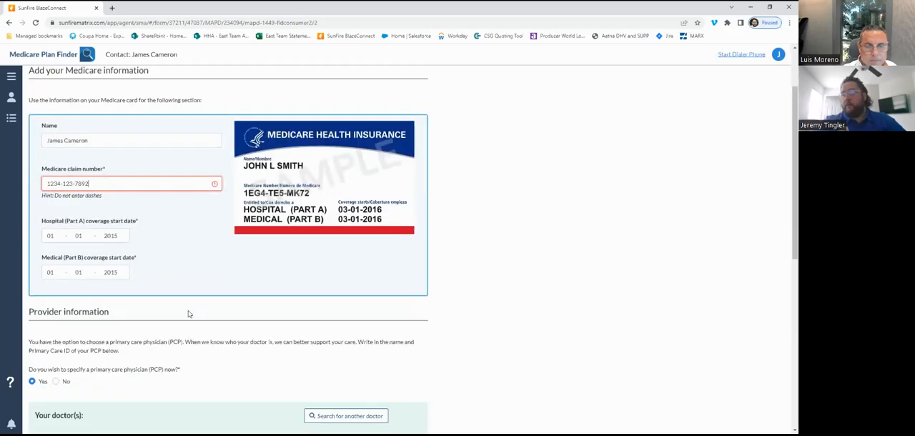
{"action": "scroll", "coordinate": [188, 313], "scroll_direction": "down", "scroll_amount": 10}
{"action": "left_click", "coordinate": [408, 408]}
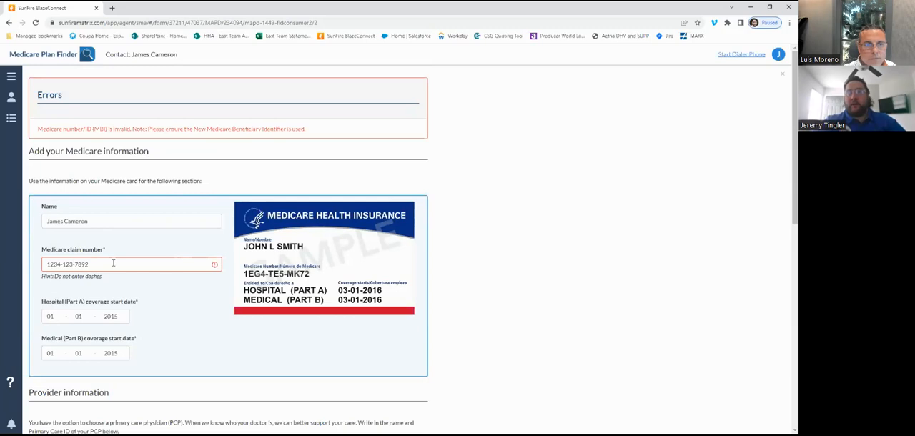
- Clear the Medicare claim number field for a new entry
{"action": "left_click_drag", "start_coordinate": [113, 263], "coordinate": [31, 266]}
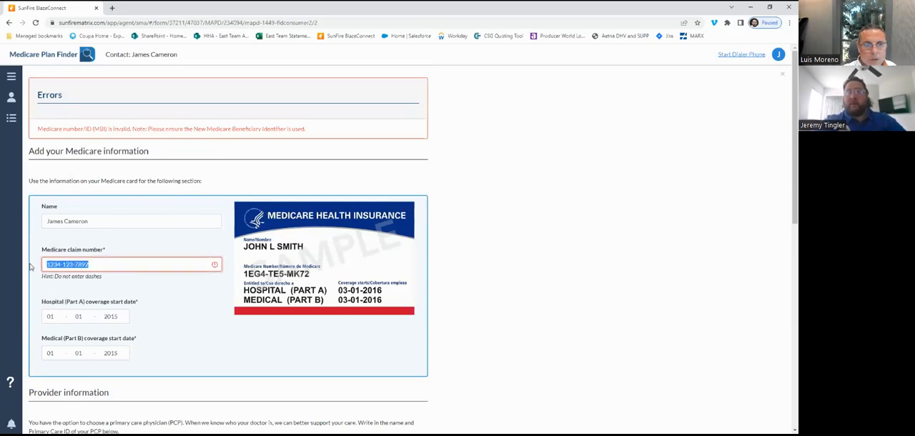
{"action": "key", "text": "BackSpace"}
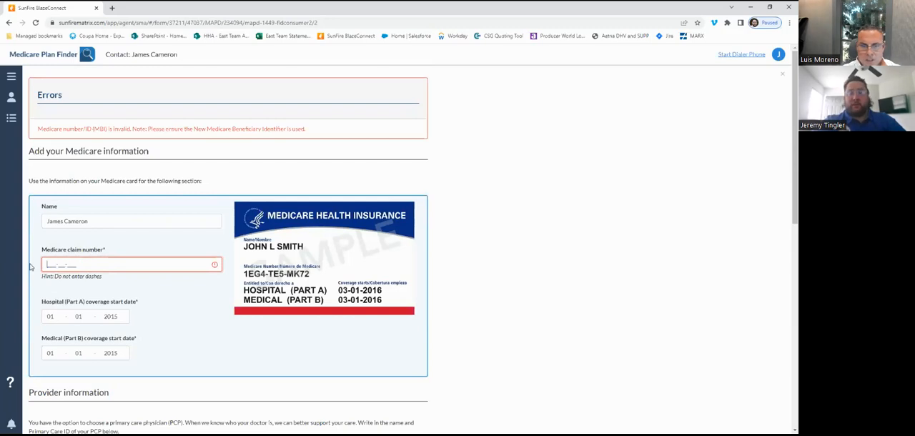
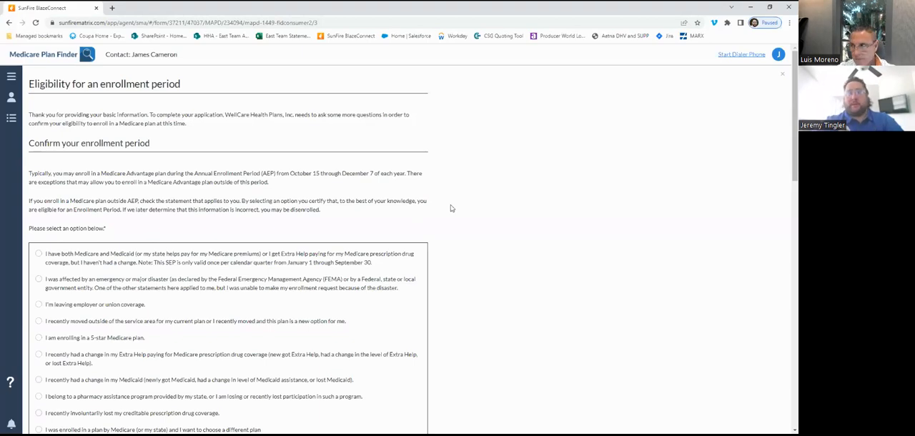
{"action": "scroll", "coordinate": [451, 208], "scroll_direction": "down", "scroll_amount": 2}
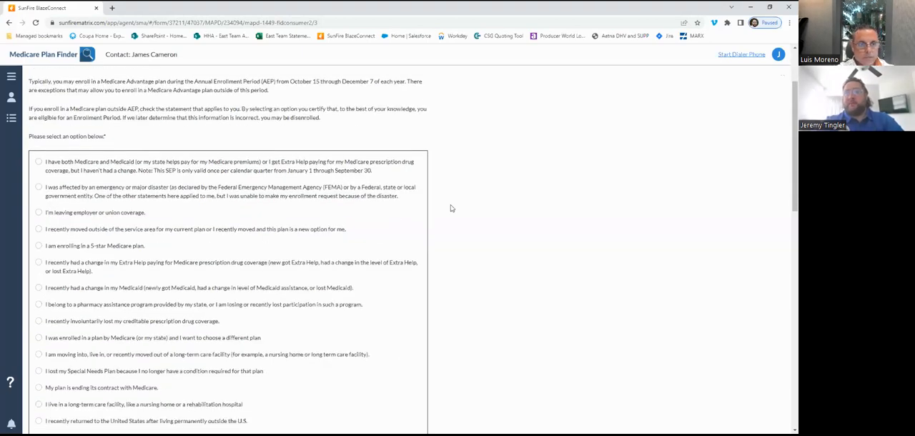
{"action": "scroll", "coordinate": [157, 209], "scroll_direction": "down", "scroll_amount": 3}
{"action": "scroll", "coordinate": [156, 210], "scroll_direction": "down", "scroll_amount": 1}
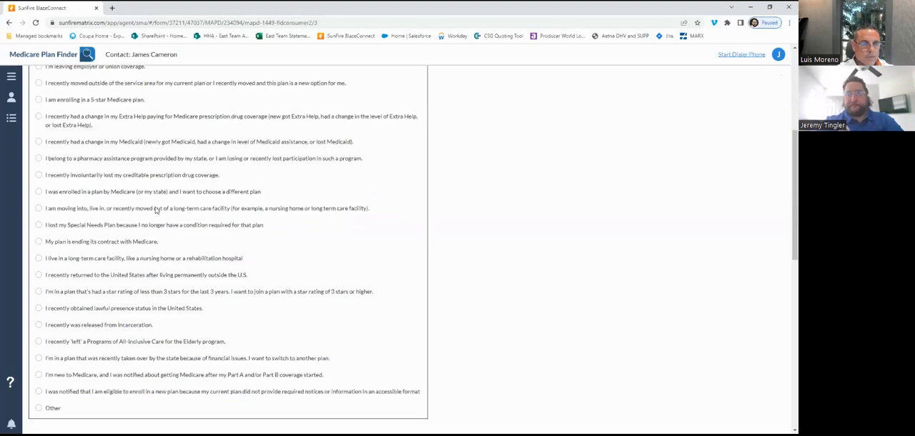
{"action": "scroll", "coordinate": [155, 209], "scroll_direction": "down", "scroll_amount": 1}
{"action": "scroll", "coordinate": [156, 209], "scroll_direction": "up", "scroll_amount": 1}
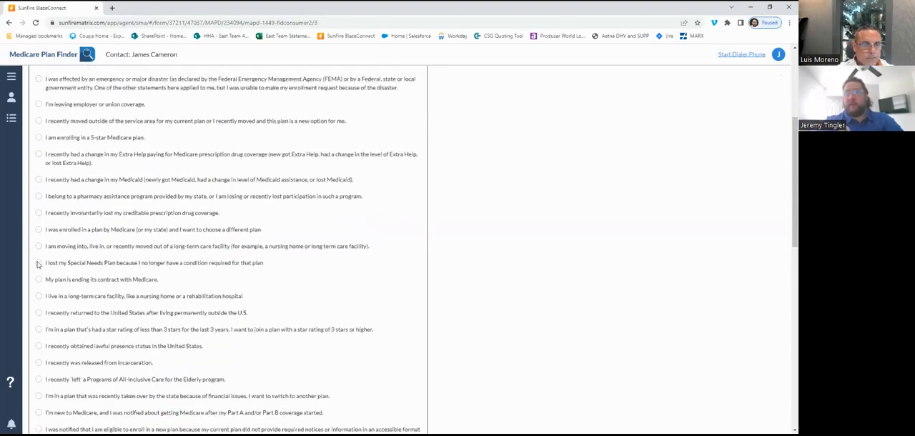
{"action": "left_click", "coordinate": [38, 263]}
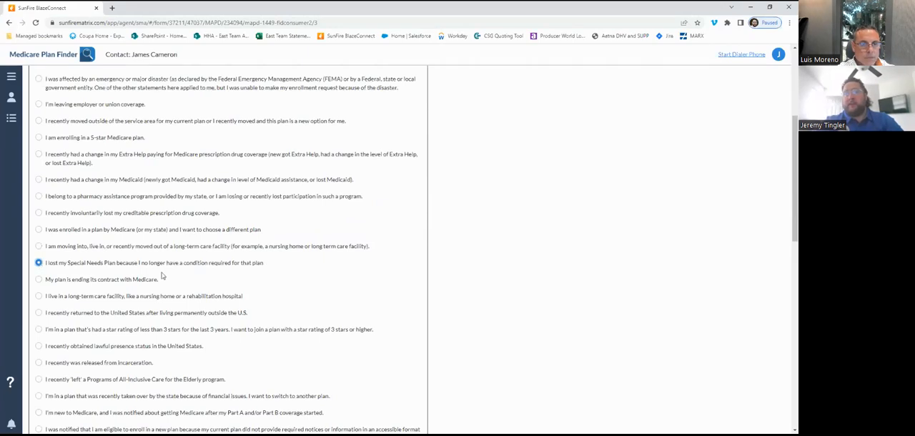
{"action": "left_click", "coordinate": [39, 138]}
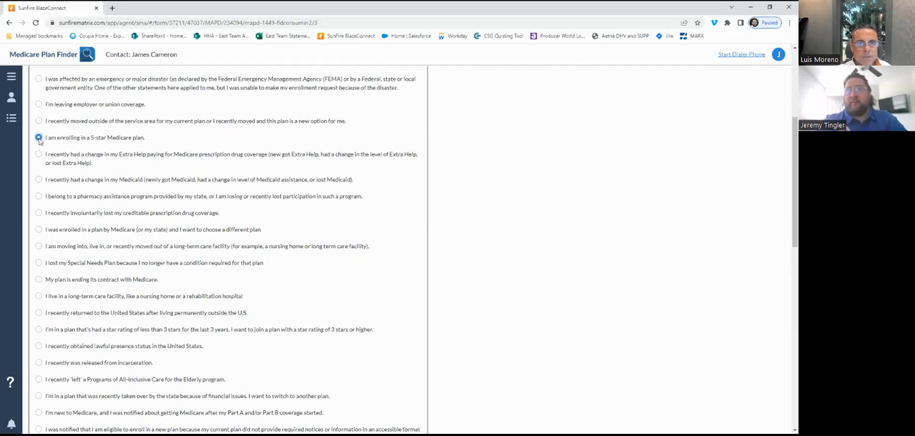
- Choose "I'm leaving employer or union coverage" as the reason for enrollment period eligibility
{"action": "scroll", "coordinate": [39, 141], "scroll_direction": "up", "scroll_amount": 1}
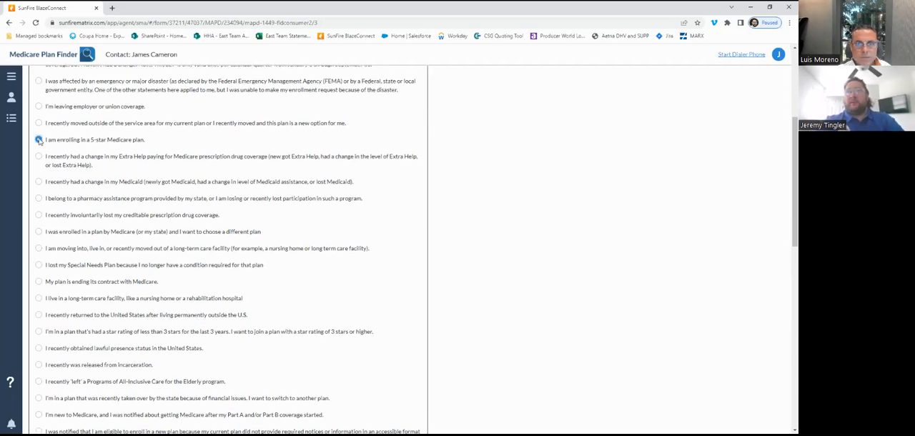
{"action": "scroll", "coordinate": [38, 140], "scroll_direction": "up", "scroll_amount": 1}
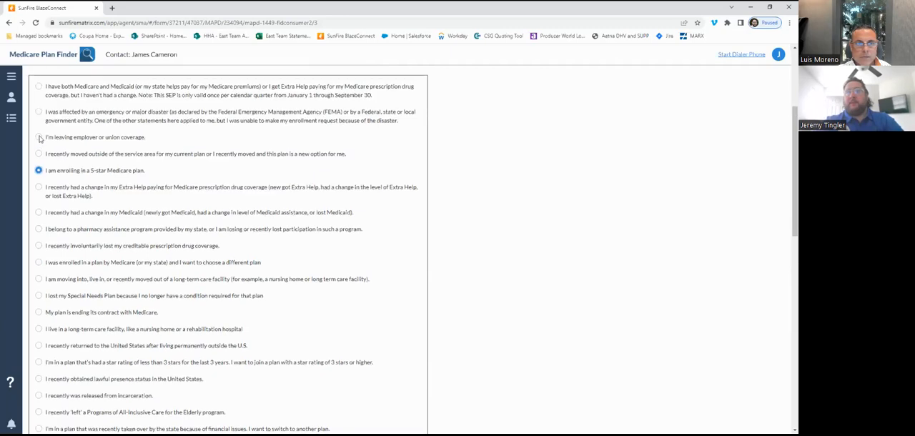
{"action": "left_click", "coordinate": [39, 137]}
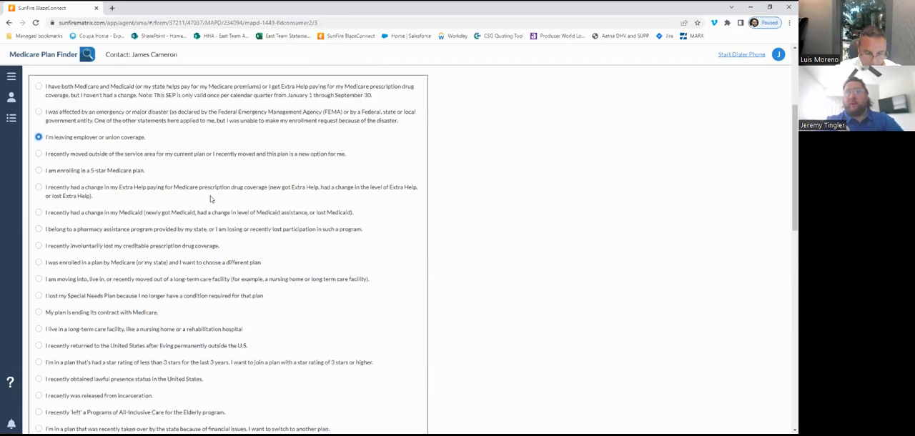
- Set the date of event for leaving the coverage to 08/01/2023
{"action": "scroll", "coordinate": [297, 277], "scroll_direction": "down", "scroll_amount": 5}
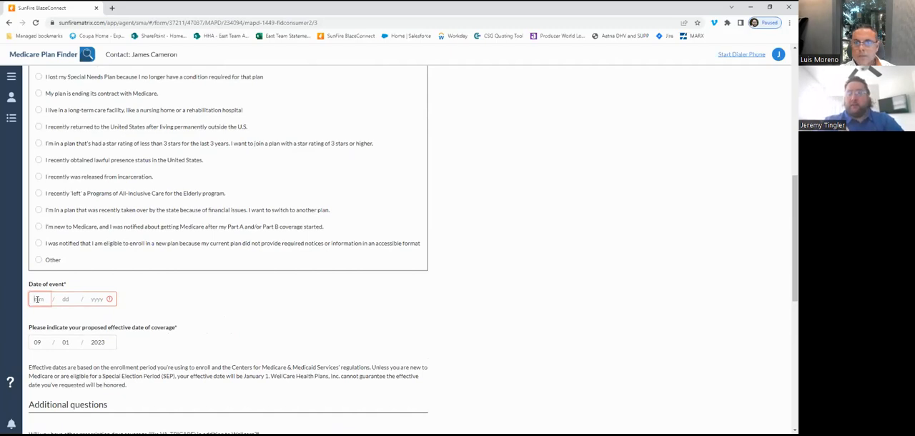
{"action": "type", "text": "07"}
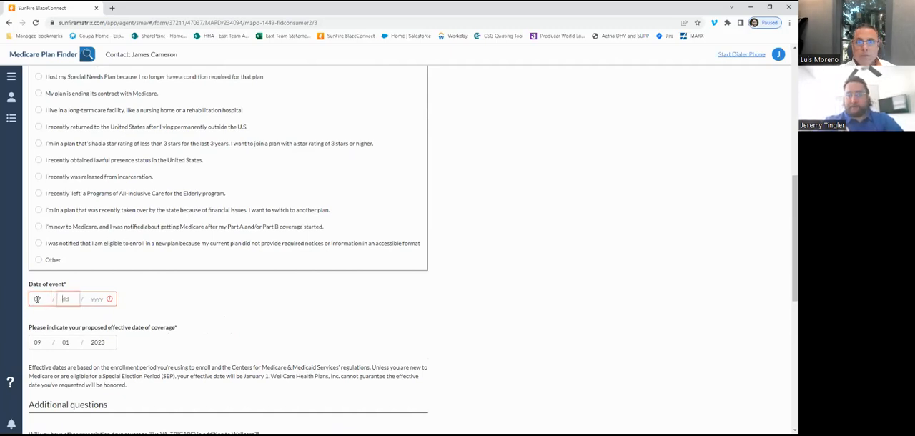
{"action": "left_click", "coordinate": [43, 299]}
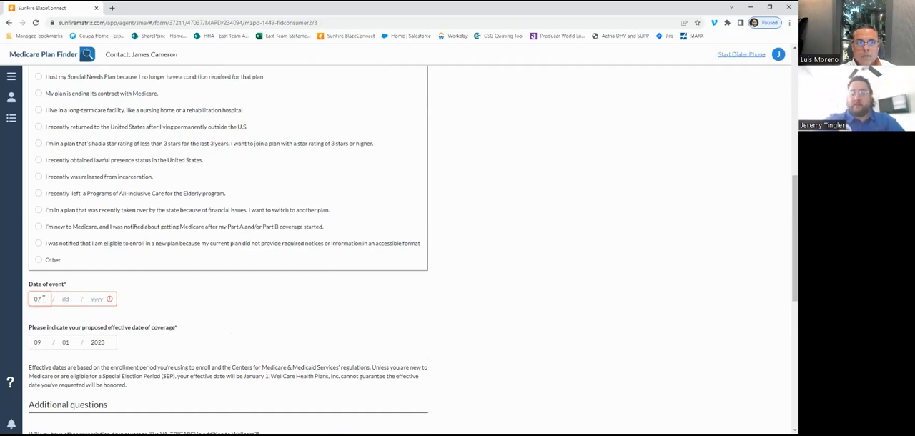
{"action": "type", "text": "08 / 01 / "}
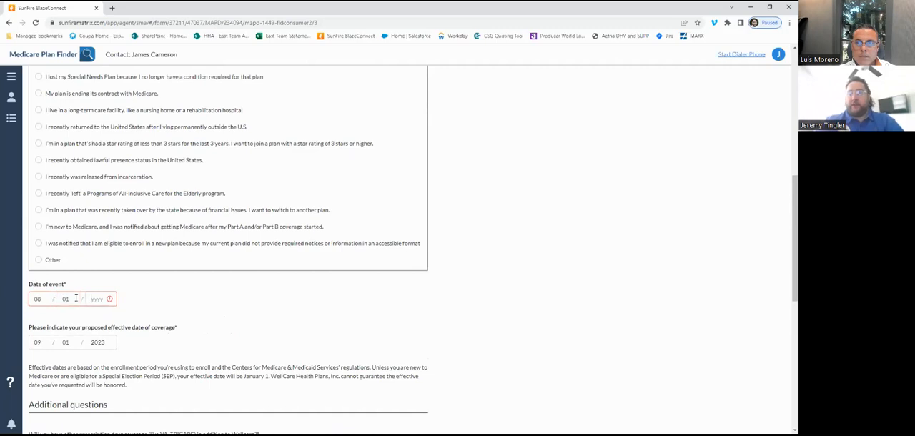
{"action": "type", "text": "2023"}
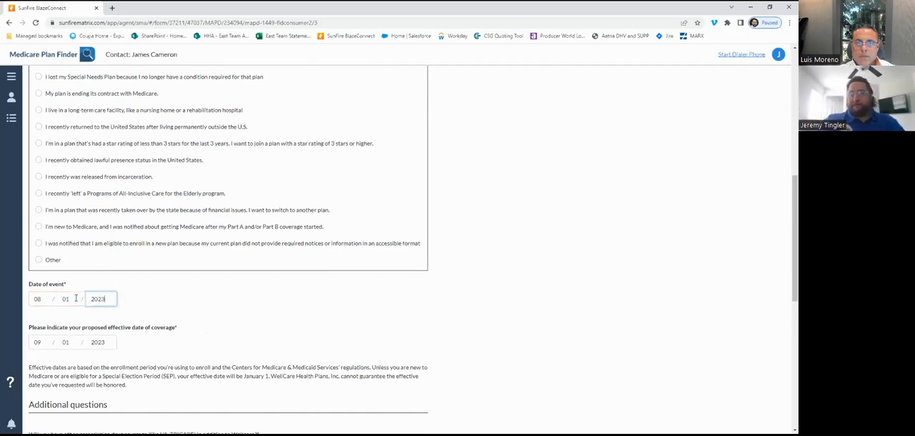
{"action": "left_click", "coordinate": [195, 311]}
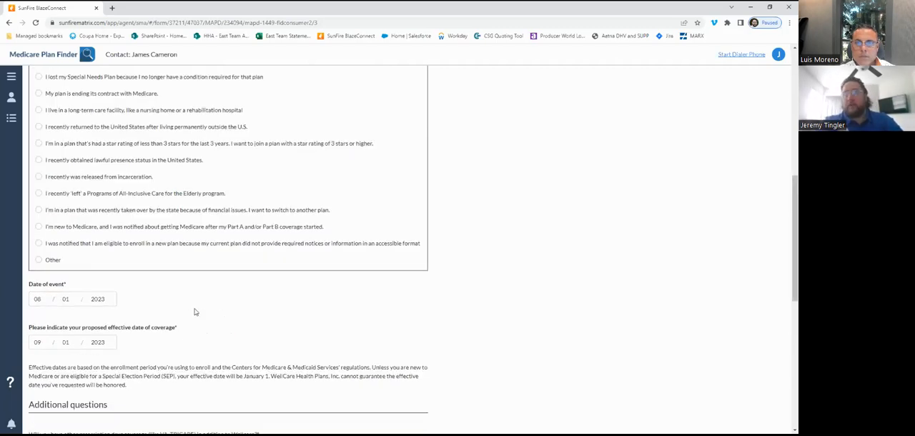
- Answer No to having other prescription drug coverage and No to the enrollee or spouse working once enrolled
{"action": "scroll", "coordinate": [195, 312], "scroll_direction": "down", "scroll_amount": 10}
{"action": "scroll", "coordinate": [195, 311], "scroll_direction": "up", "scroll_amount": 5}
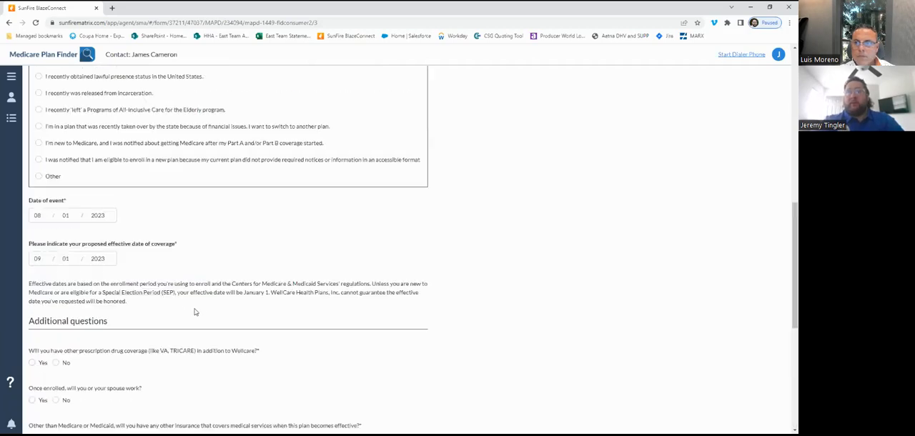
{"action": "scroll", "coordinate": [195, 312], "scroll_direction": "down", "scroll_amount": 1}
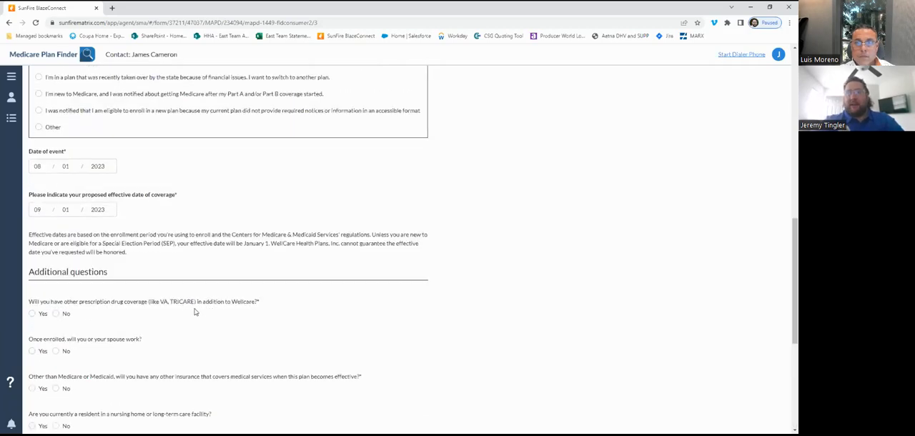
{"action": "scroll", "coordinate": [195, 312], "scroll_direction": "down", "scroll_amount": 1}
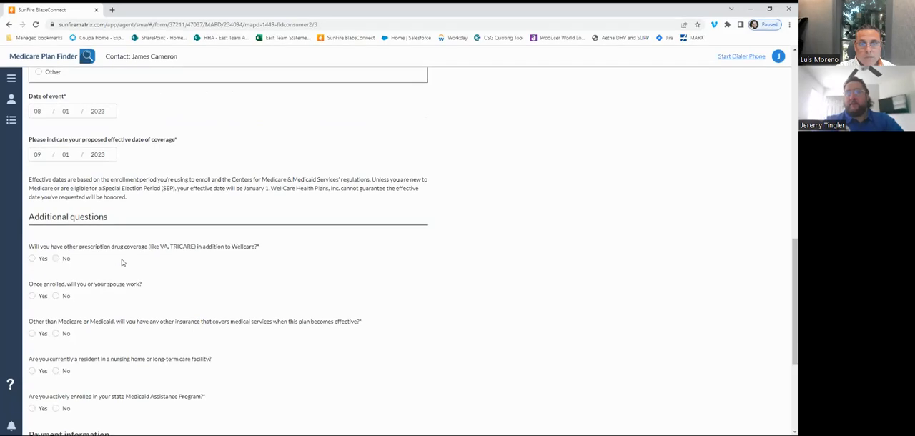
{"action": "scroll", "coordinate": [123, 263], "scroll_direction": "down", "scroll_amount": 1}
{"action": "left_click", "coordinate": [64, 259]}
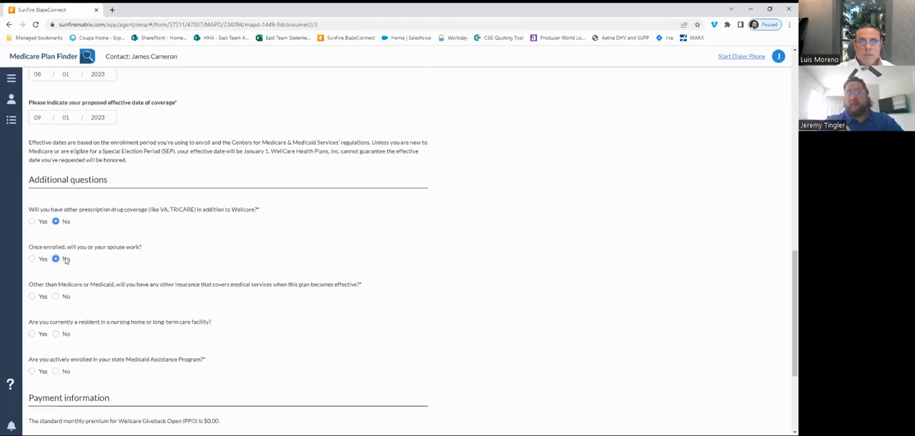
- Answer No to other medical insurance, nursing home or long-term care residency, and state Medicaid Assistance Program enrollment
{"action": "scroll", "coordinate": [63, 259], "scroll_direction": "down", "scroll_amount": 1}
{"action": "left_click", "coordinate": [56, 251]}
{"action": "scroll", "coordinate": [113, 249], "scroll_direction": "down", "scroll_amount": 1}
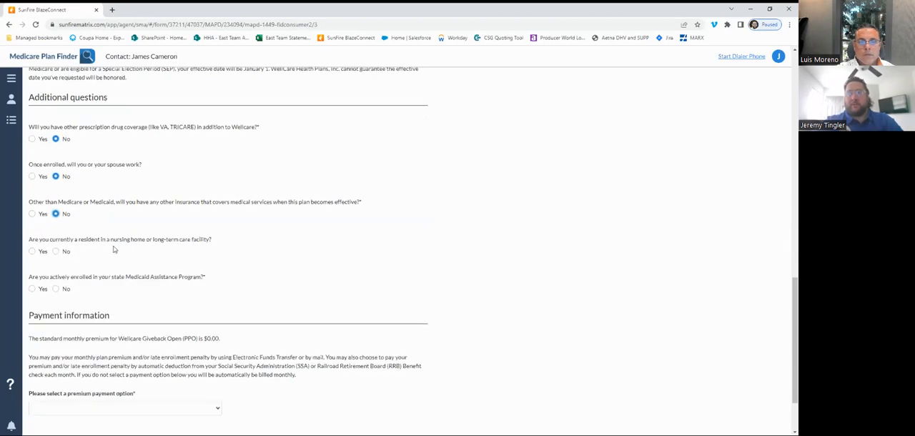
{"action": "left_click", "coordinate": [56, 251]}
{"action": "scroll", "coordinate": [123, 250], "scroll_direction": "down", "scroll_amount": 1}
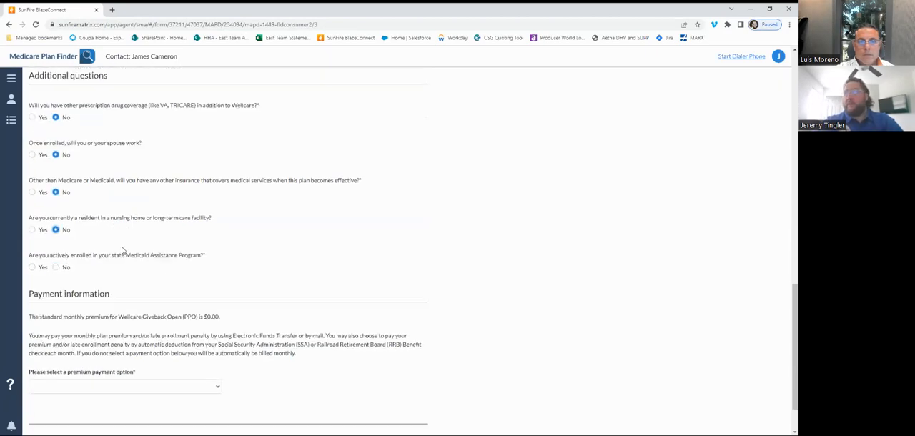
{"action": "left_click", "coordinate": [56, 260]}
- Switch the state Medicaid Assistance Program answer to Yes and back to No
{"action": "scroll", "coordinate": [56, 260], "scroll_direction": "down", "scroll_amount": 2}
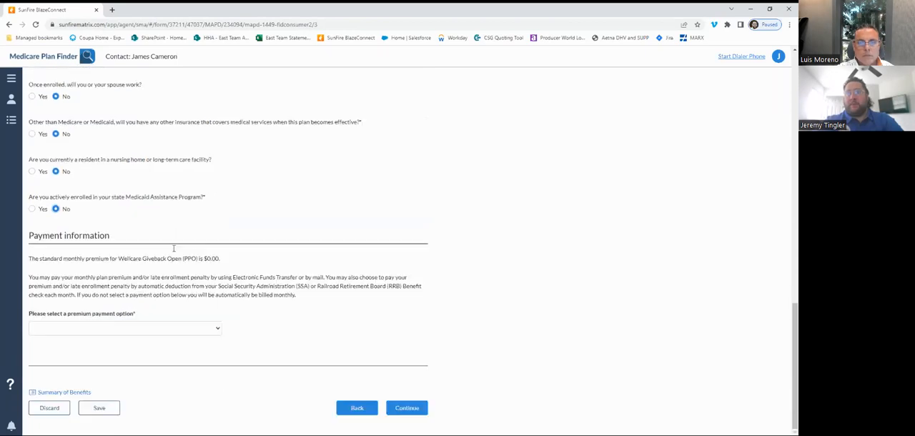
{"action": "left_click", "coordinate": [32, 209]}
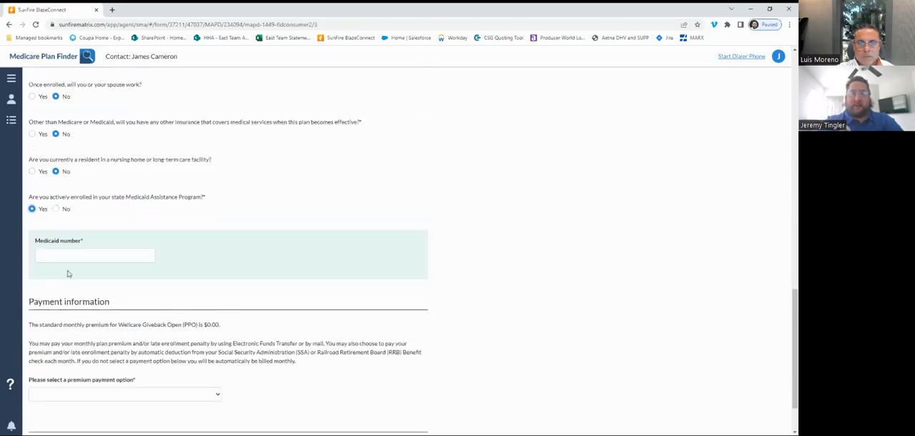
{"action": "left_click", "coordinate": [55, 209]}
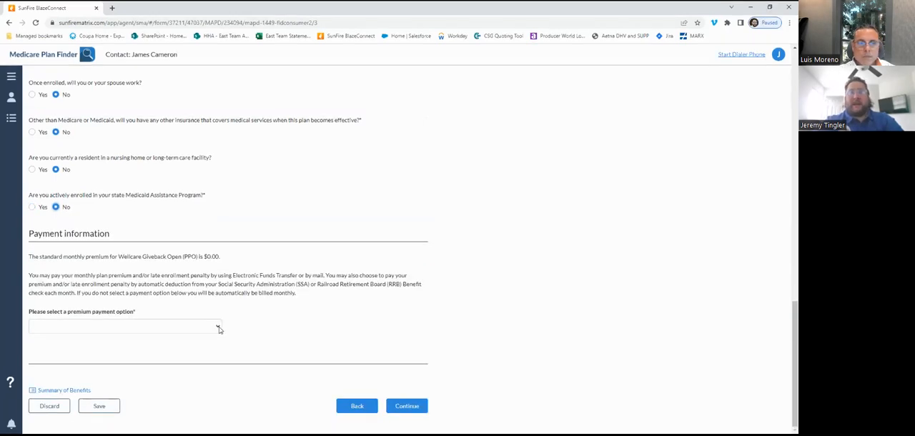
- Set the premium payment option to Monthly Bill and continue to the application review
{"action": "left_click", "coordinate": [220, 329]}
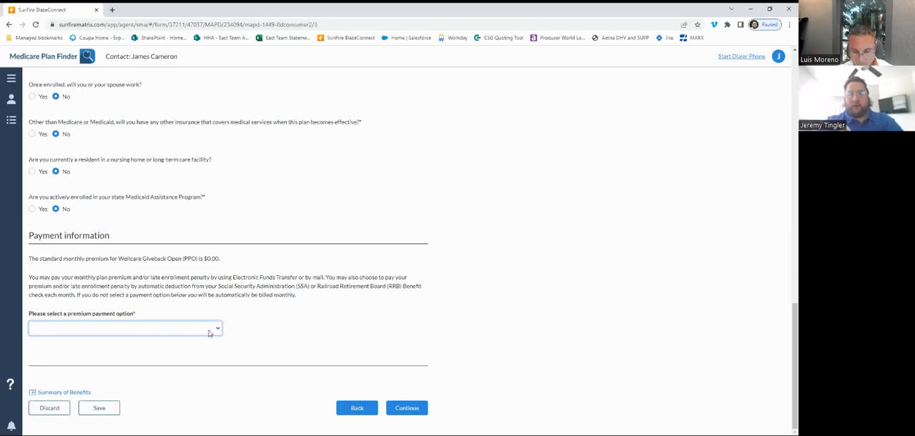
{"action": "left_click", "coordinate": [122, 337]}
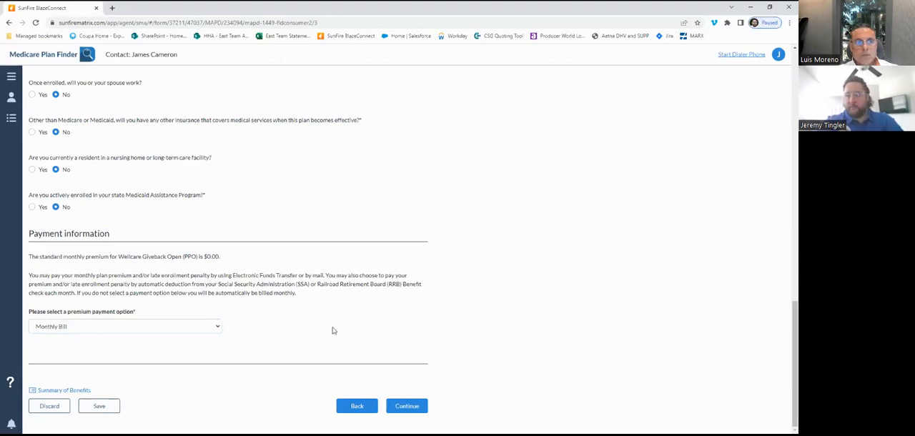
{"action": "left_click", "coordinate": [402, 410]}
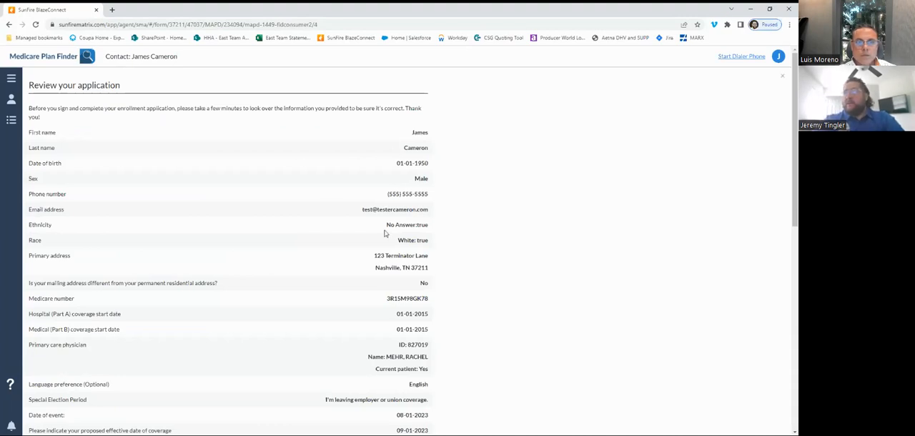
- Review the application details and acknowledge having read the information and understood the application's contents
{"action": "scroll", "coordinate": [384, 233], "scroll_direction": "down", "scroll_amount": 3}
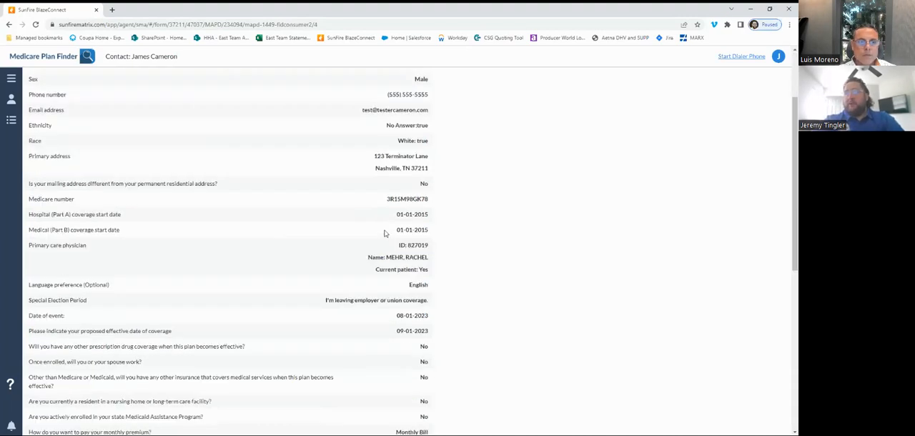
{"action": "scroll", "coordinate": [384, 233], "scroll_direction": "down", "scroll_amount": 7}
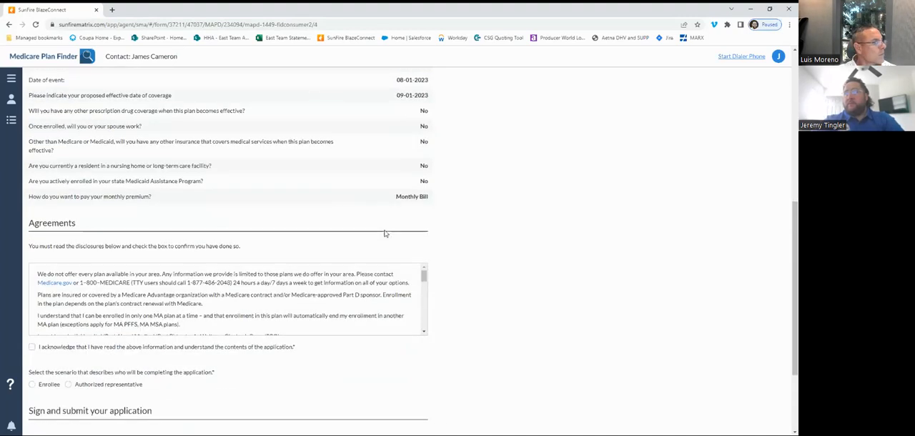
{"action": "scroll", "coordinate": [384, 233], "scroll_direction": "up", "scroll_amount": 3}
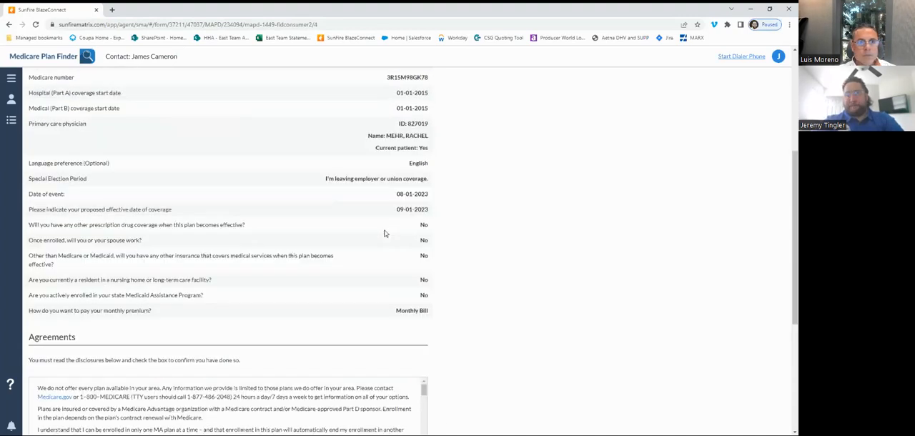
{"action": "scroll", "coordinate": [385, 233], "scroll_direction": "down", "scroll_amount": 5}
{"action": "left_click", "coordinate": [32, 307]}
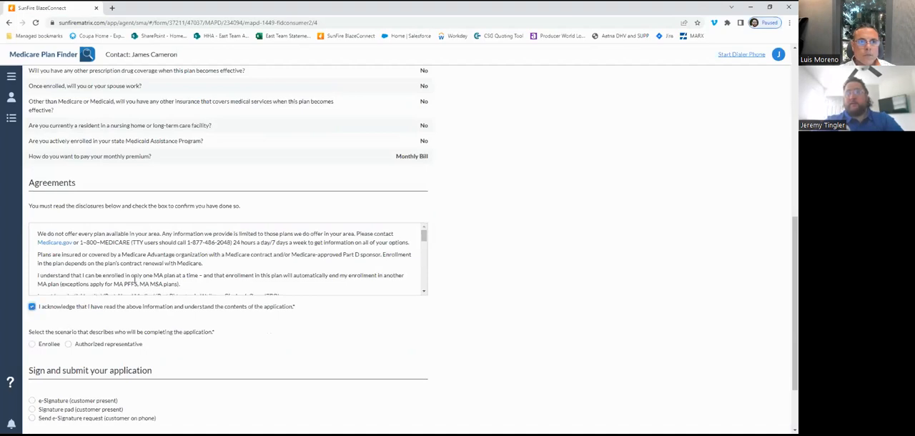
- Look through the agreement disclosures and select Enrollee as the person completing the application
{"action": "scroll", "coordinate": [136, 277], "scroll_direction": "down", "scroll_amount": 1}
{"action": "scroll", "coordinate": [136, 277], "scroll_direction": "down", "scroll_amount": 2}
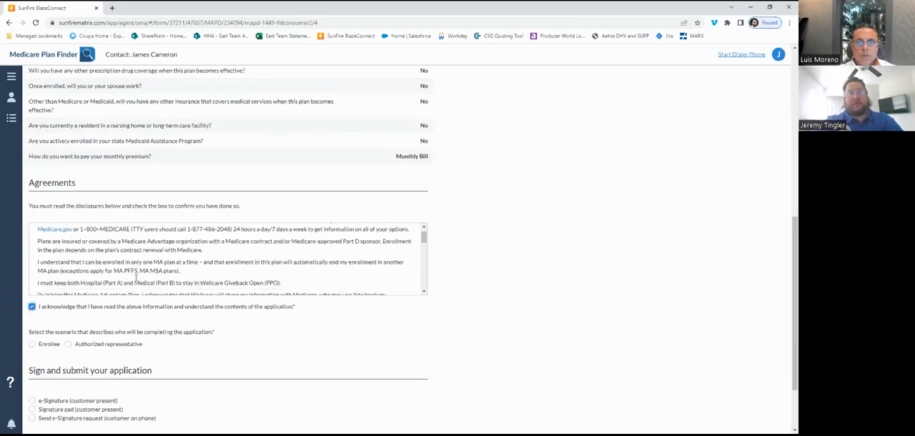
{"action": "scroll", "coordinate": [136, 281], "scroll_direction": "down", "scroll_amount": 3}
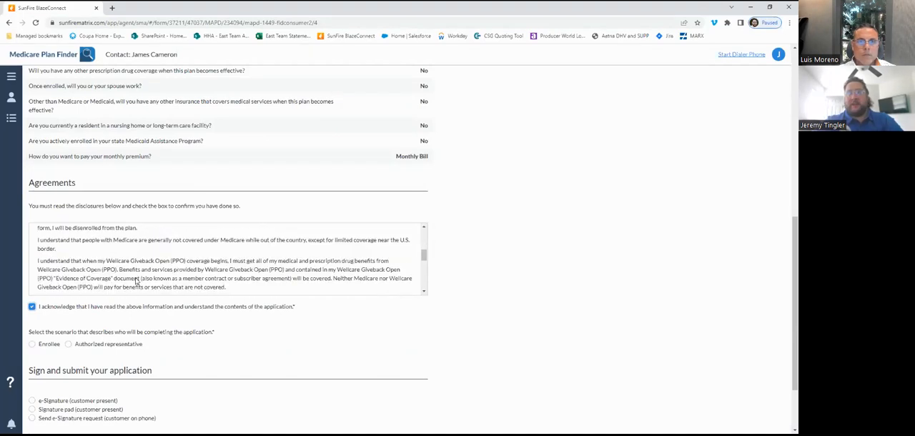
{"action": "scroll", "coordinate": [136, 277], "scroll_direction": "down", "scroll_amount": 6}
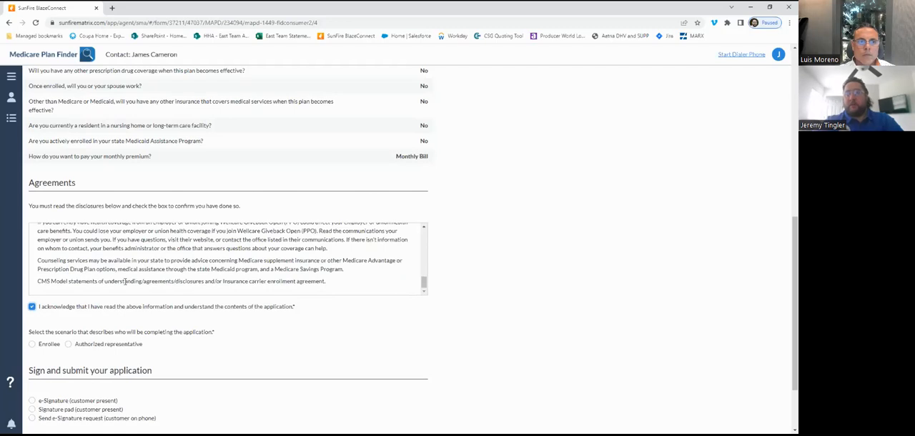
{"action": "scroll", "coordinate": [125, 281], "scroll_direction": "down", "scroll_amount": 2}
{"action": "left_click", "coordinate": [32, 288]}
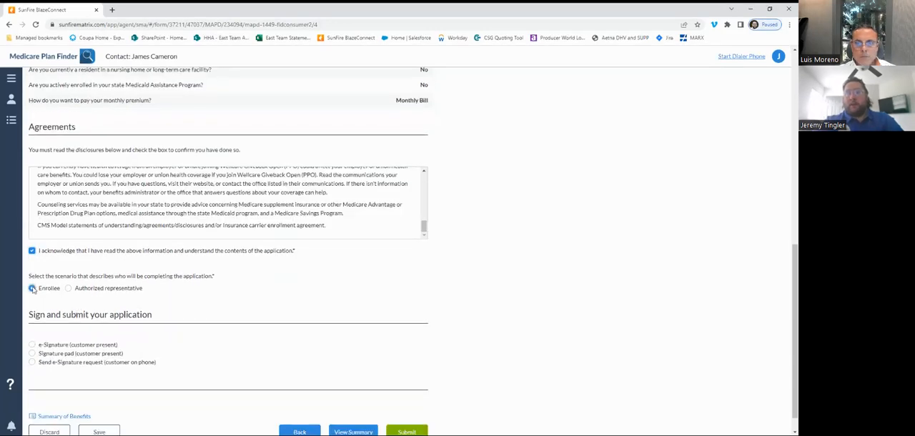
{"action": "scroll", "coordinate": [206, 276], "scroll_direction": "down", "scroll_amount": 1}
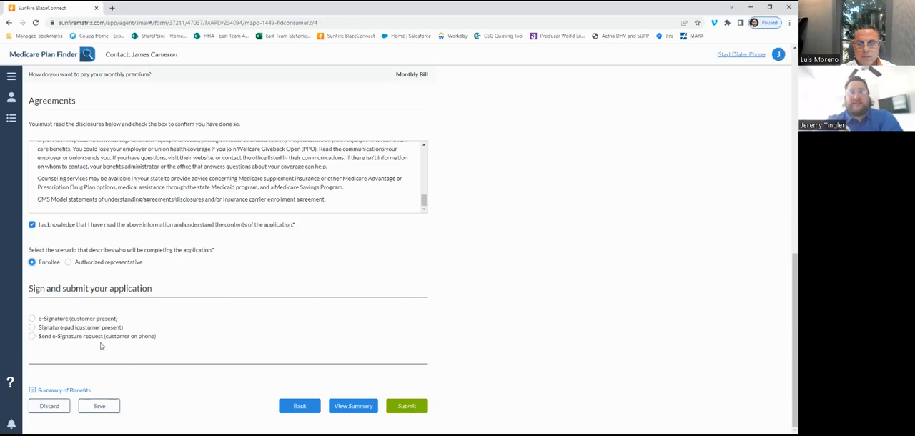
- Sign the enrollment application with the Signature pad (customer present) option instead of e-Signature, save the signature and submit the application
{"action": "left_click", "coordinate": [31, 320]}
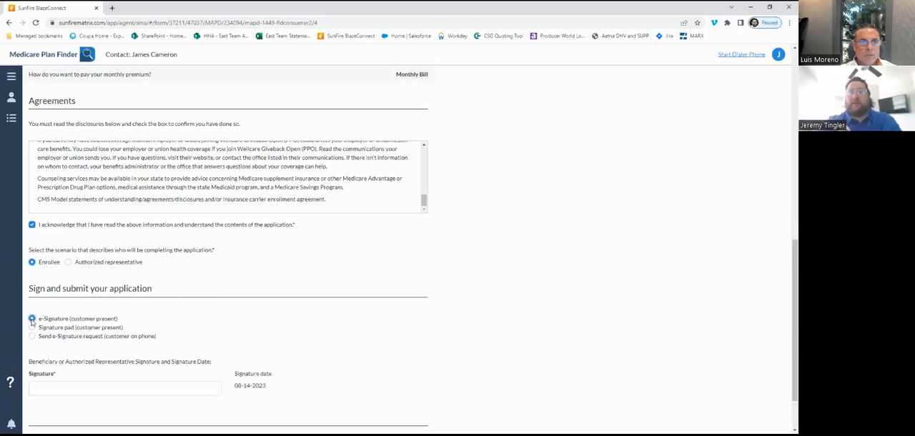
{"action": "scroll", "coordinate": [253, 340], "scroll_direction": "down", "scroll_amount": 1}
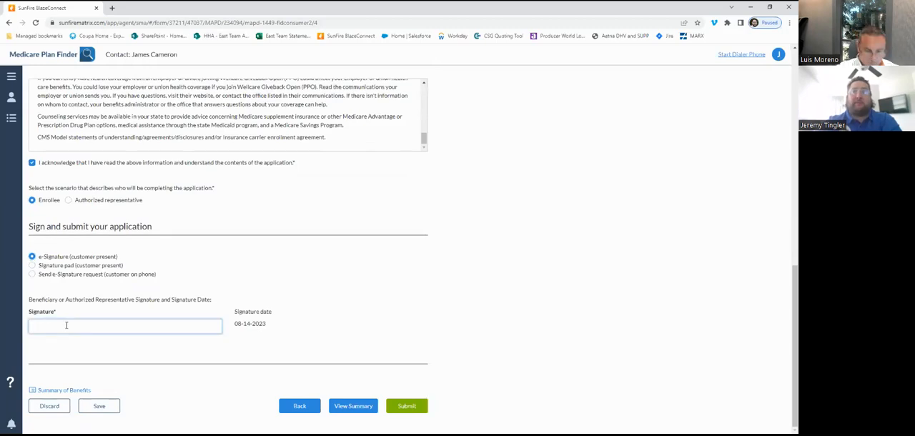
{"action": "left_click", "coordinate": [32, 265]}
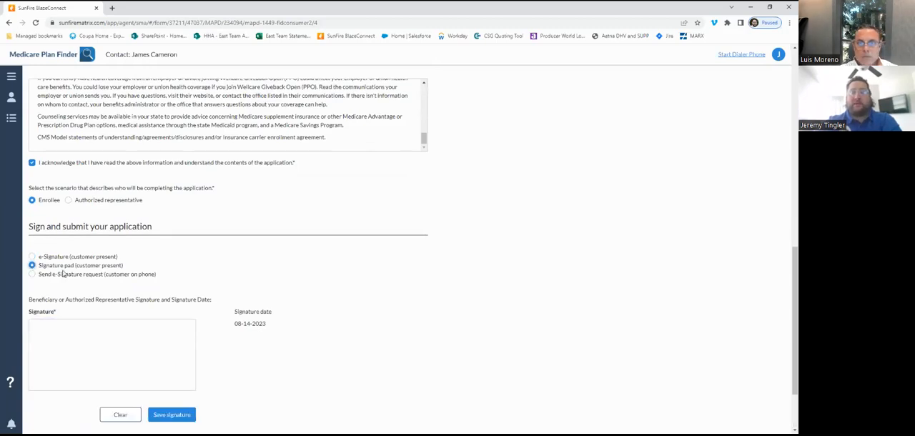
{"action": "mouse_move", "coordinate": [39, 361]}
{"action": "left_mouse_down"}
{"action": "mouse_move", "coordinate": [57, 348]}
{"action": "mouse_move", "coordinate": [75, 357]}
{"action": "mouse_move", "coordinate": [143, 341]}
{"action": "mouse_move", "coordinate": [186, 362]}
{"action": "left_mouse_up"}
{"action": "left_click", "coordinate": [180, 417]}
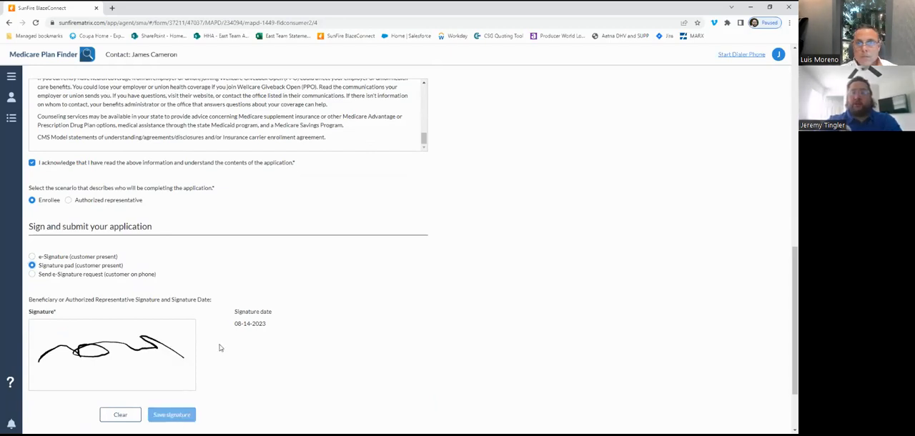
{"action": "scroll", "coordinate": [220, 347], "scroll_direction": "down", "scroll_amount": 1}
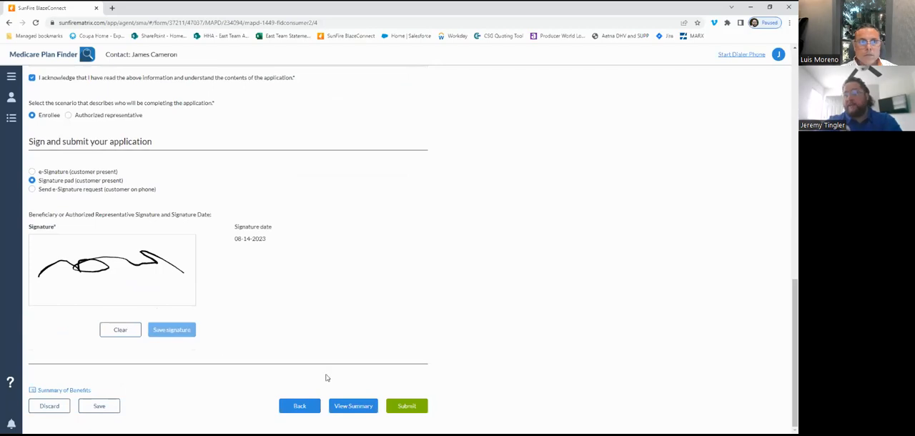
{"action": "left_click", "coordinate": [402, 409]}
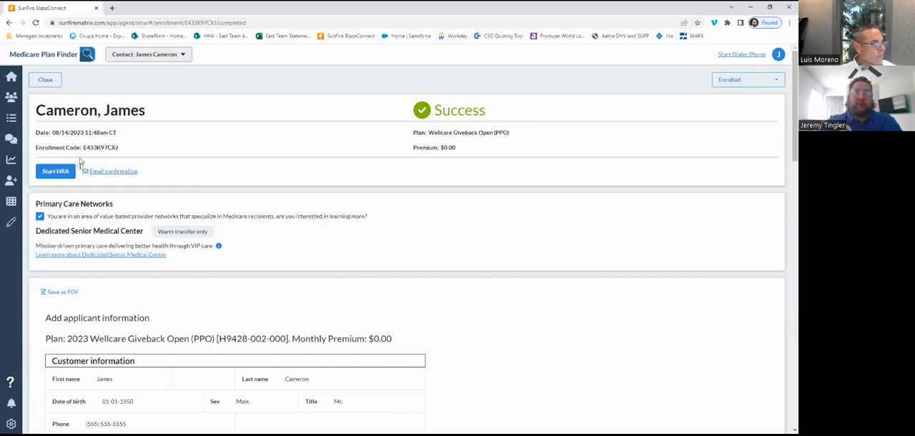
- Read the HRA availability timeframes for each carrier on the completed enrollment page and dismiss the information
{"action": "left_click", "coordinate": [80, 168]}
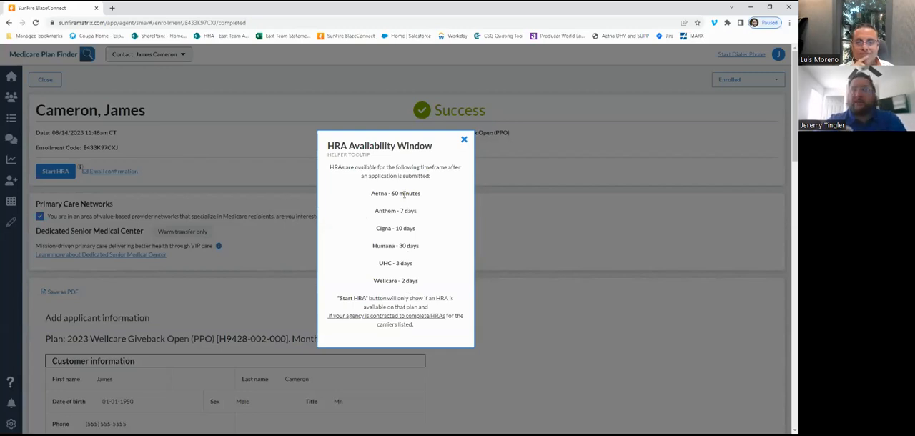
{"action": "left_click", "coordinate": [463, 142]}
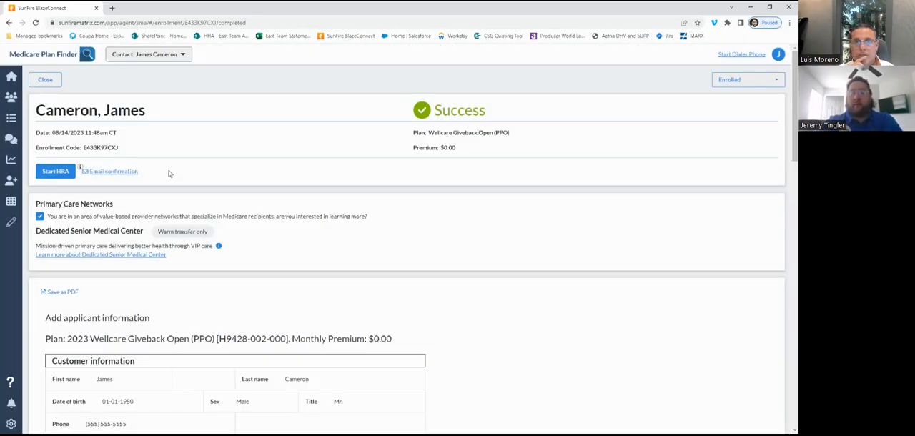